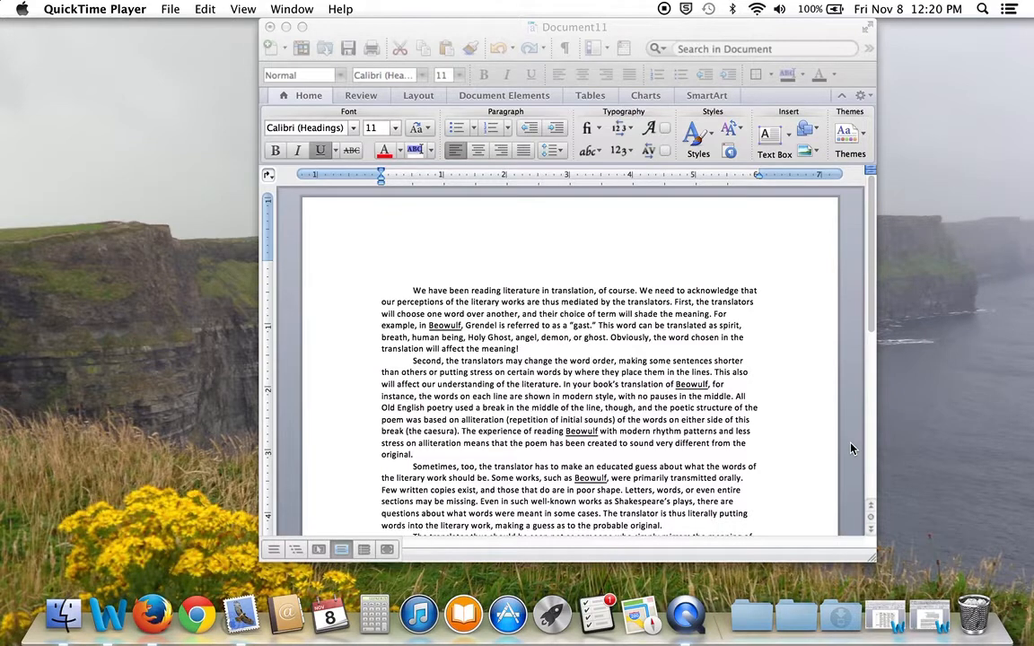
# Bring the Word essay document window to the front
pyautogui.click(810, 429)
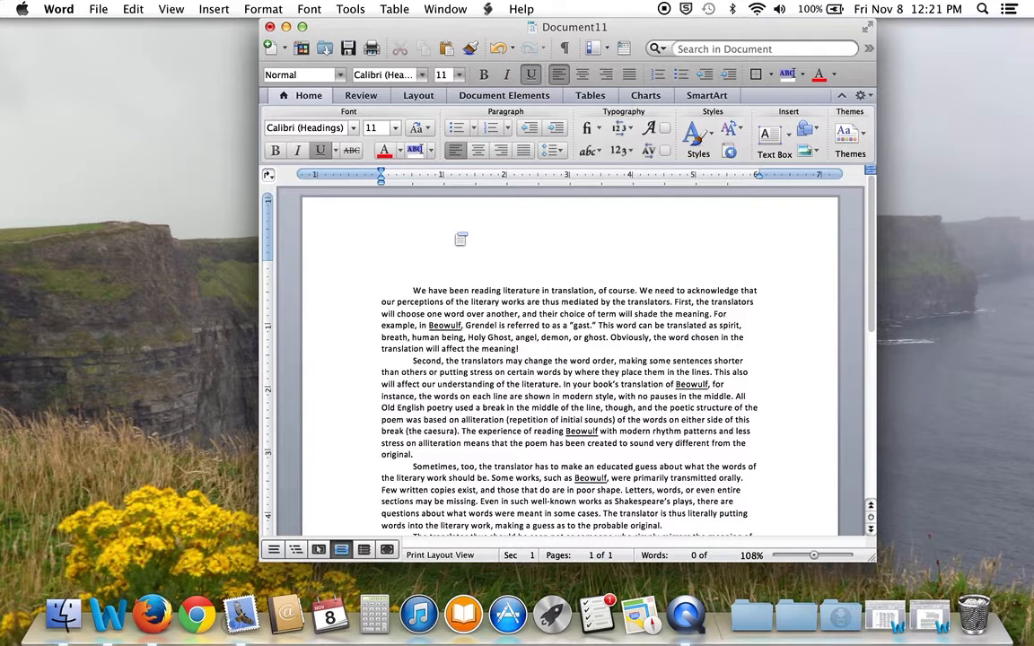
# Change all essay text from 11 pt to 12-point Times New Roman
pyautogui.click(130, 9)
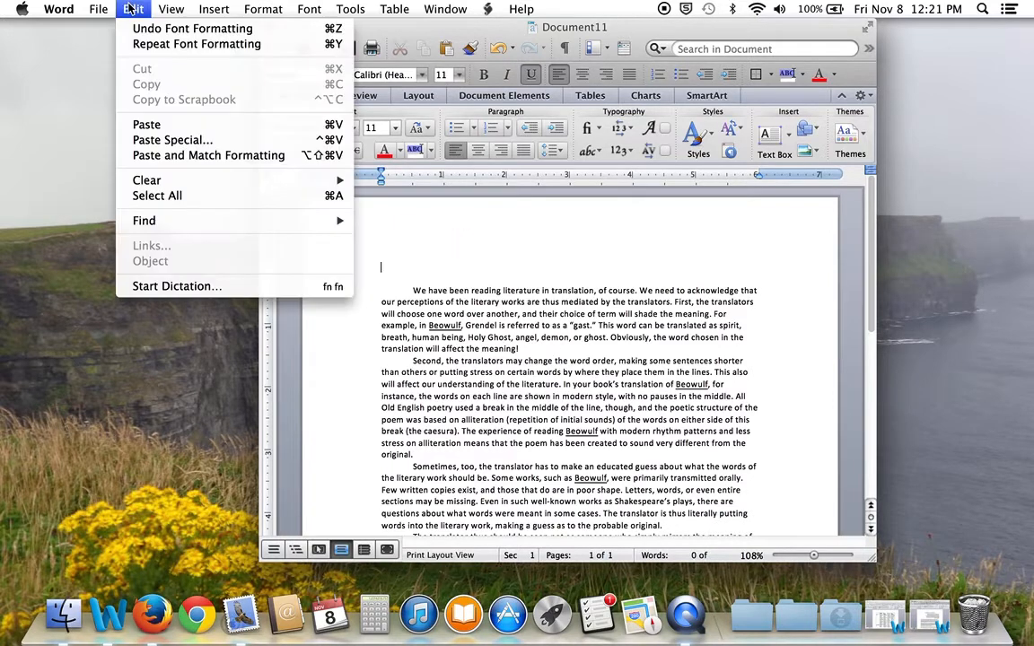
pyautogui.click(157, 195)
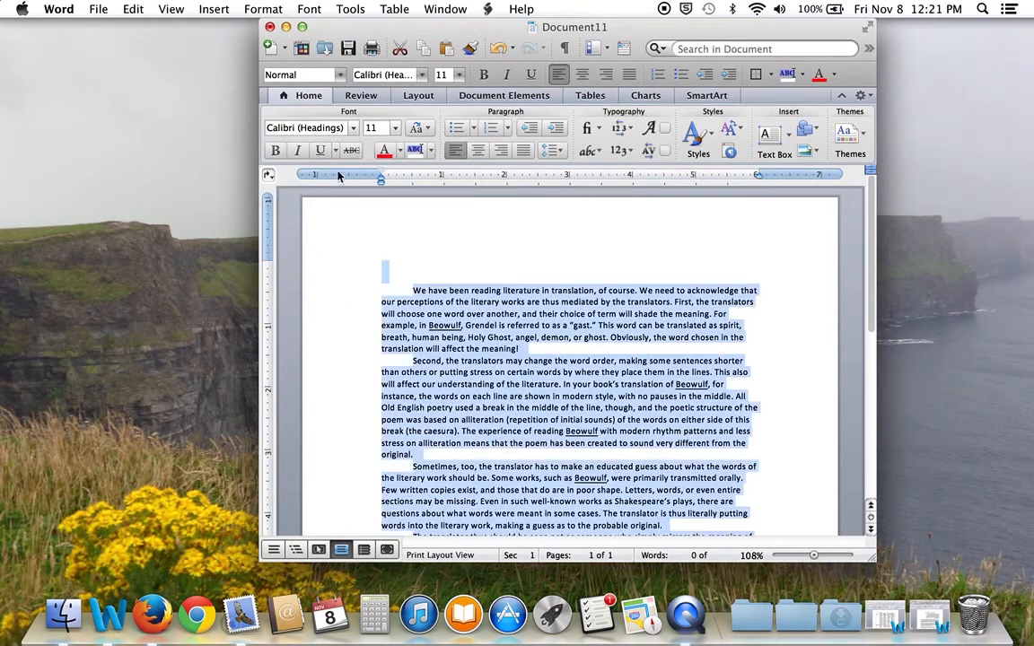
pyautogui.click(421, 75)
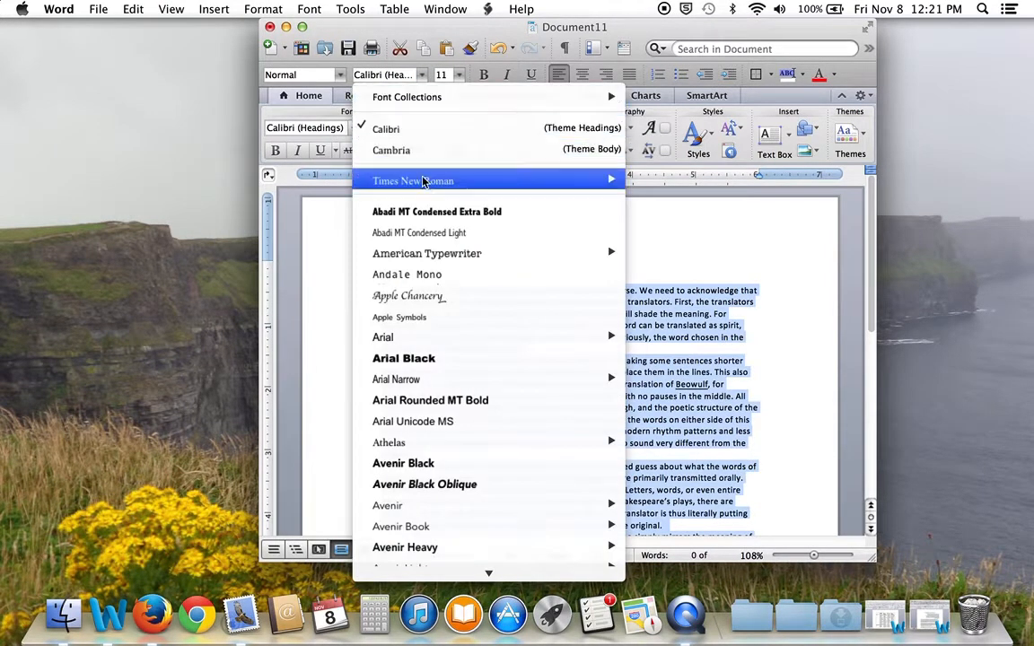
pyautogui.click(427, 180)
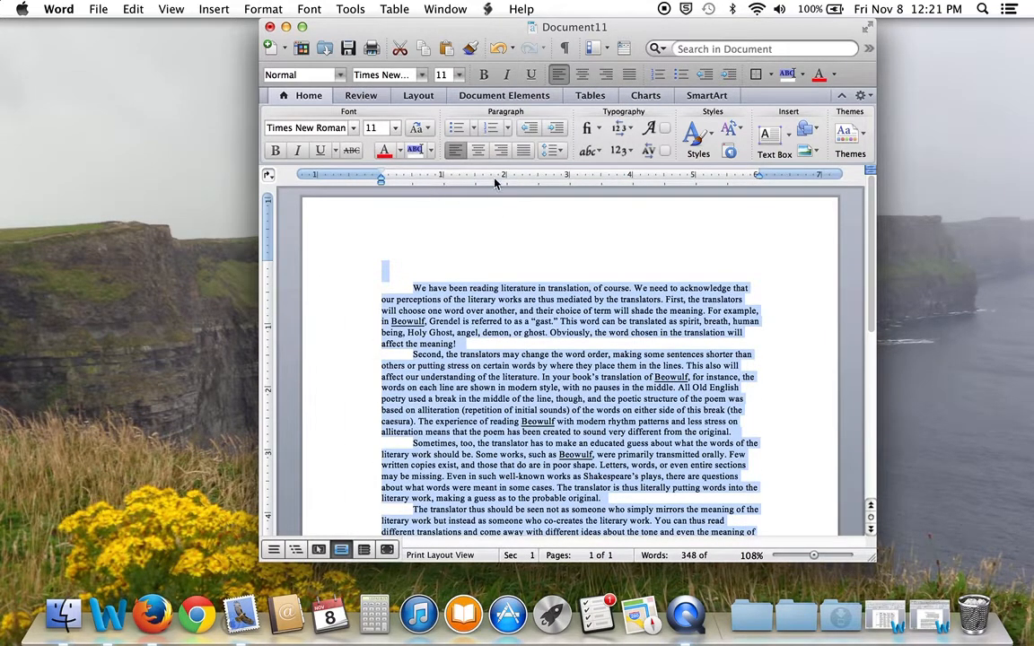
pyautogui.click(459, 76)
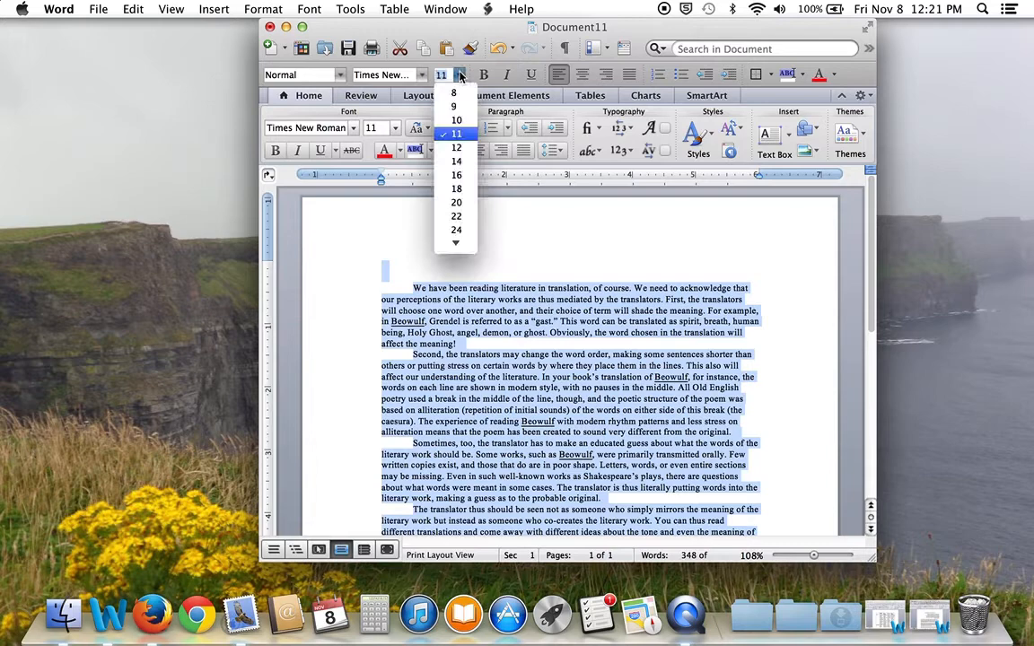
pyautogui.click(456, 147)
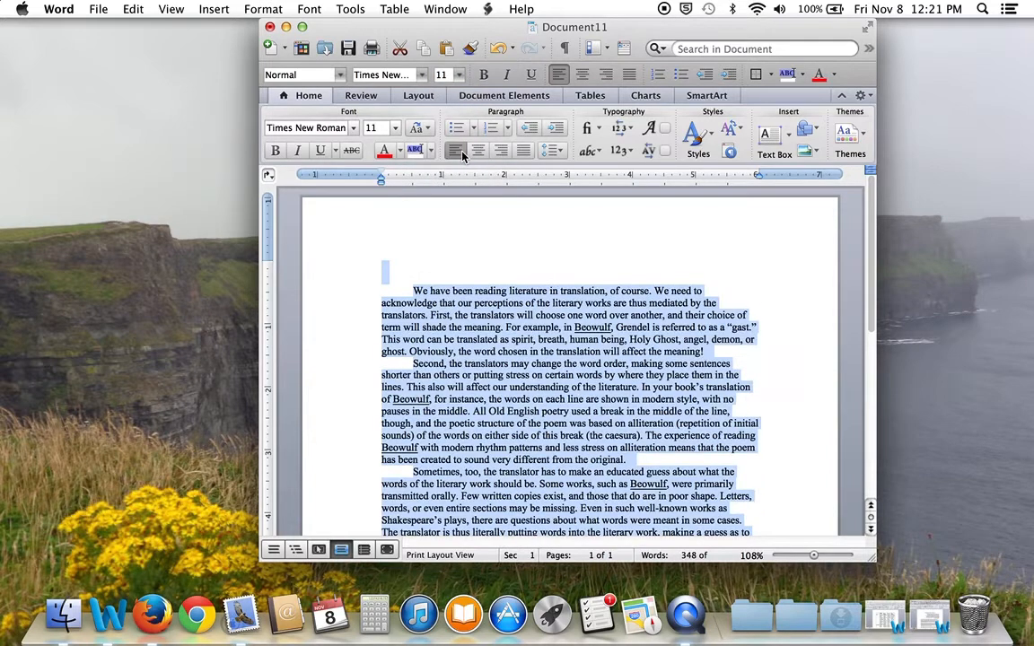
pyautogui.click(606, 223)
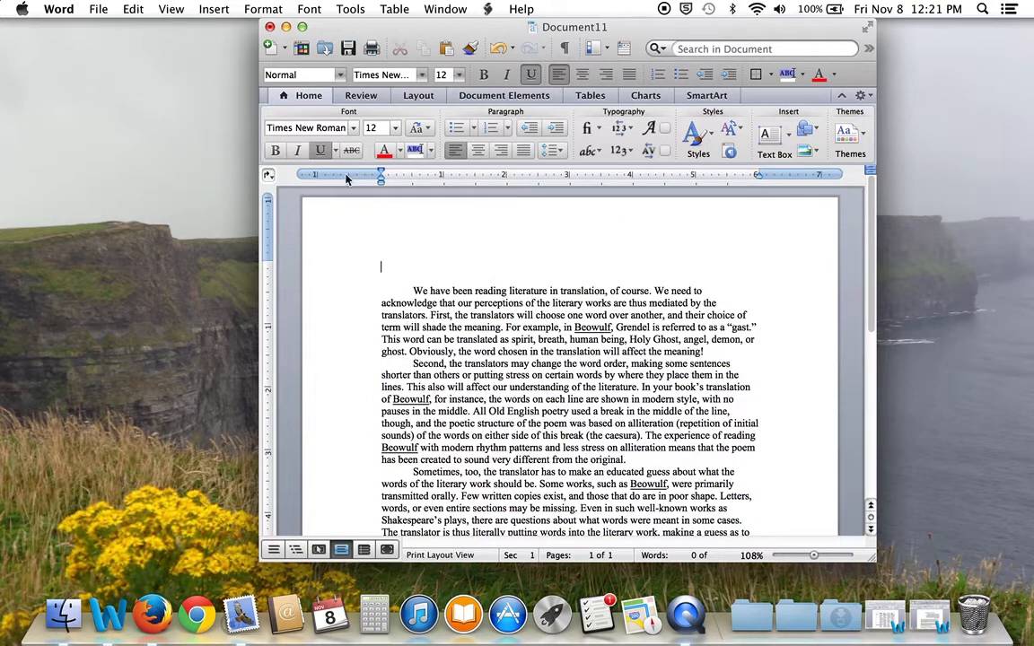
pyautogui.click(133, 9)
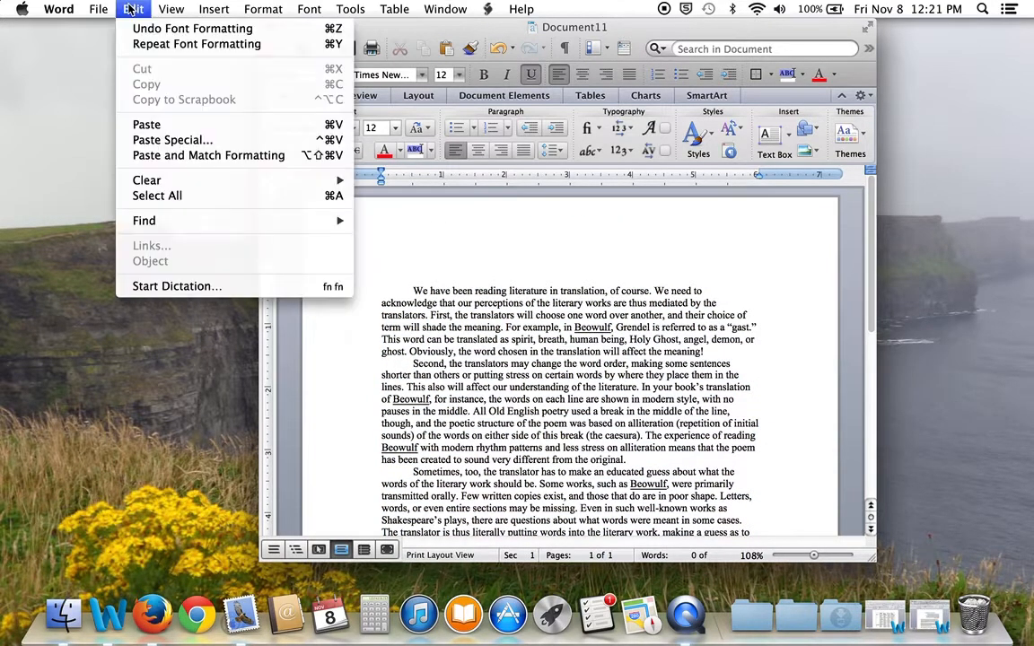
# Set Double line spacing for the whole essay in the Paragraph settings
pyautogui.click(161, 198)
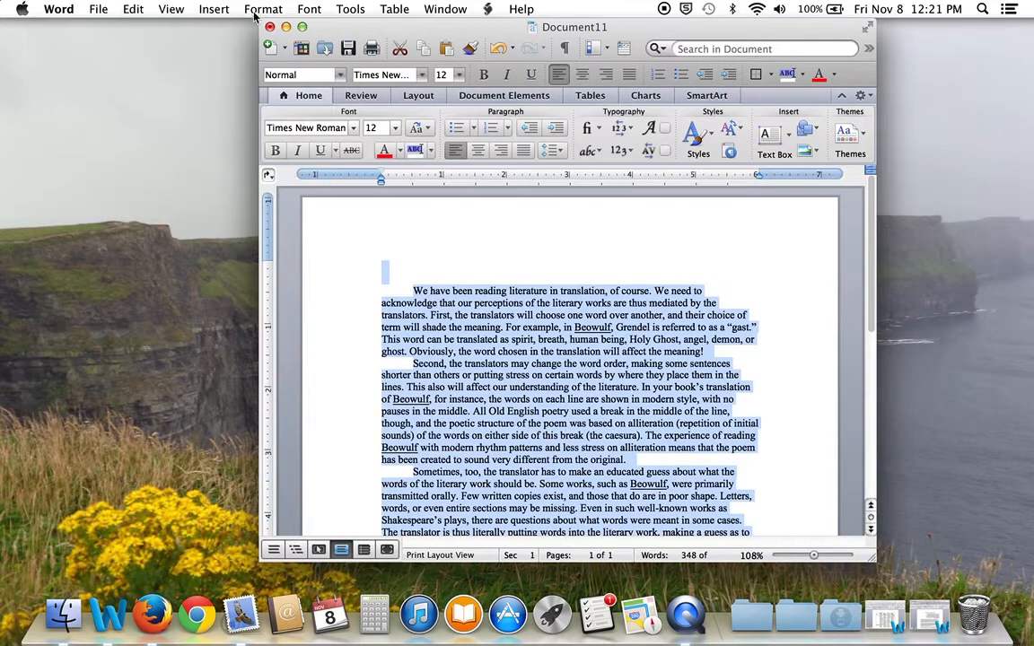
pyautogui.click(258, 9)
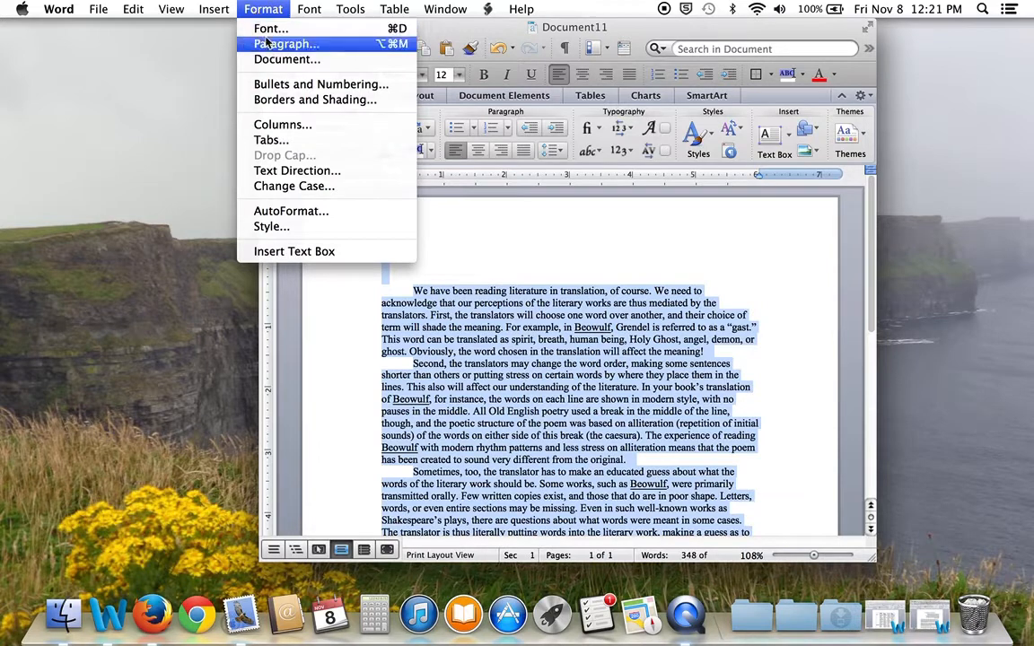
pyautogui.click(261, 44)
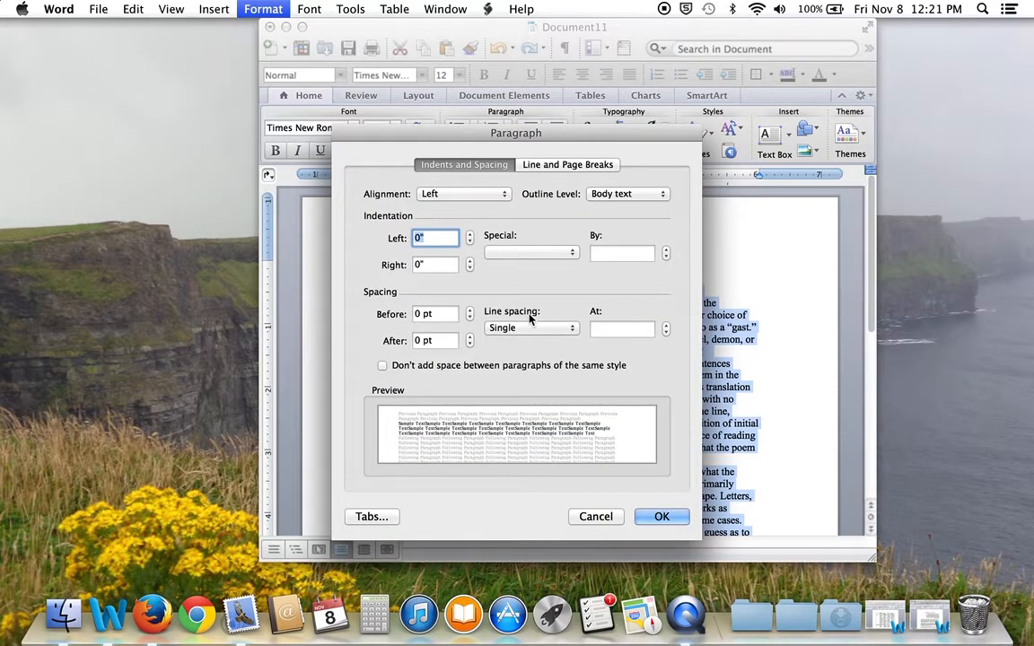
pyautogui.click(573, 329)
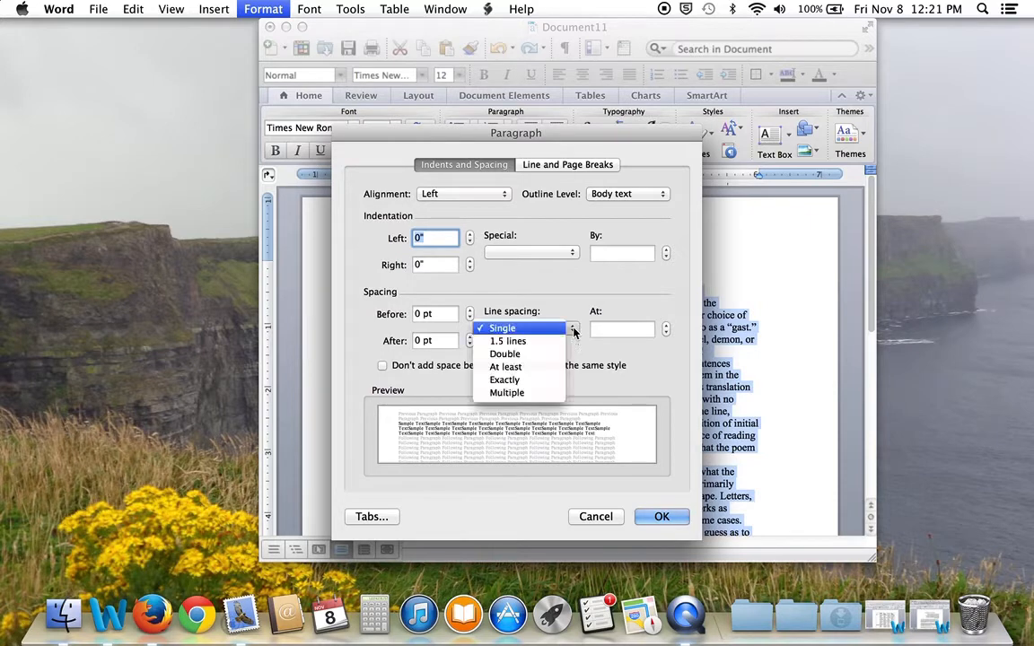
pyautogui.click(549, 357)
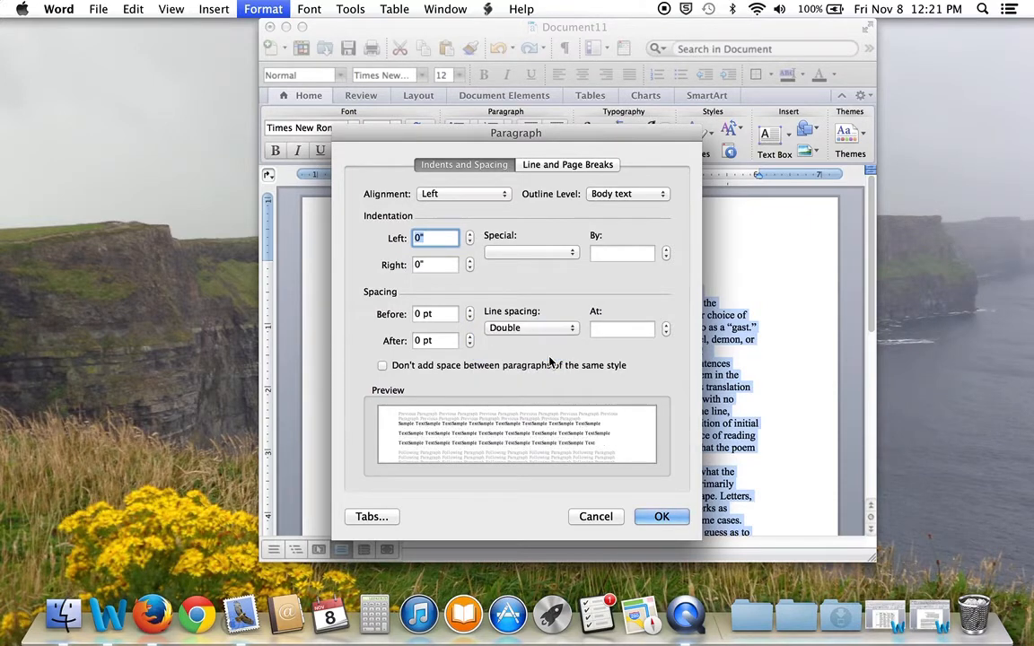
pyautogui.click(669, 518)
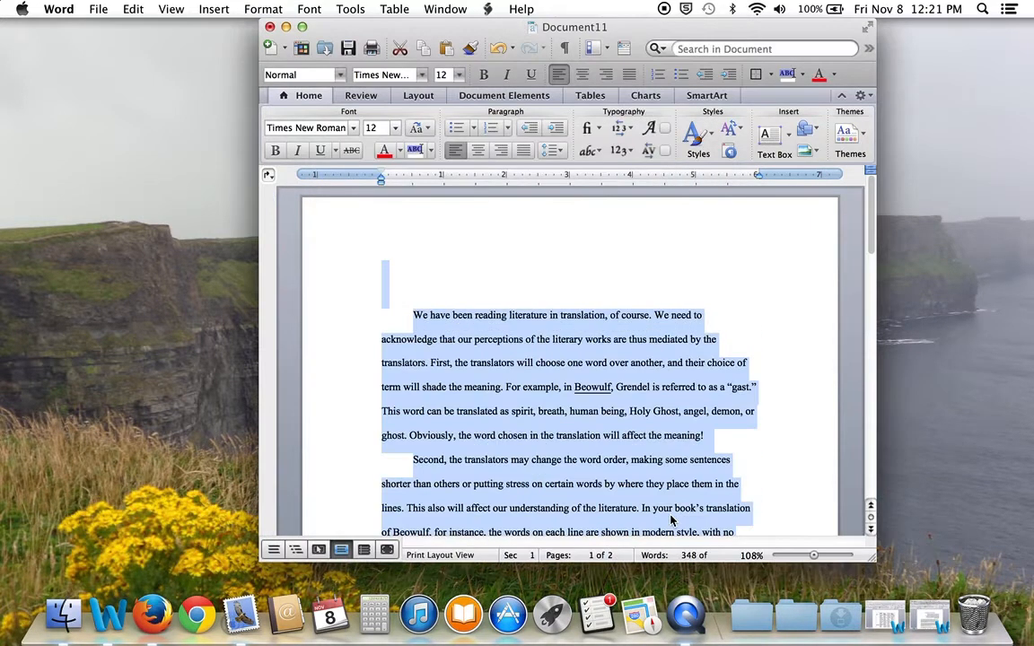
pyautogui.click(769, 433)
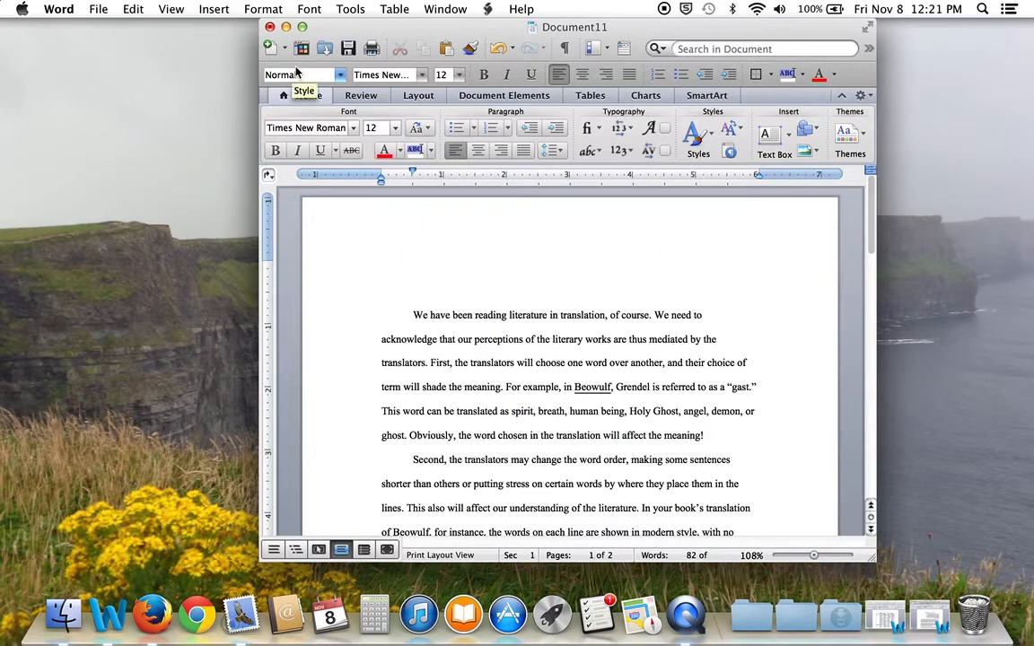
# Set the left and right page margins to 1 inch in Document settings
pyautogui.click(258, 10)
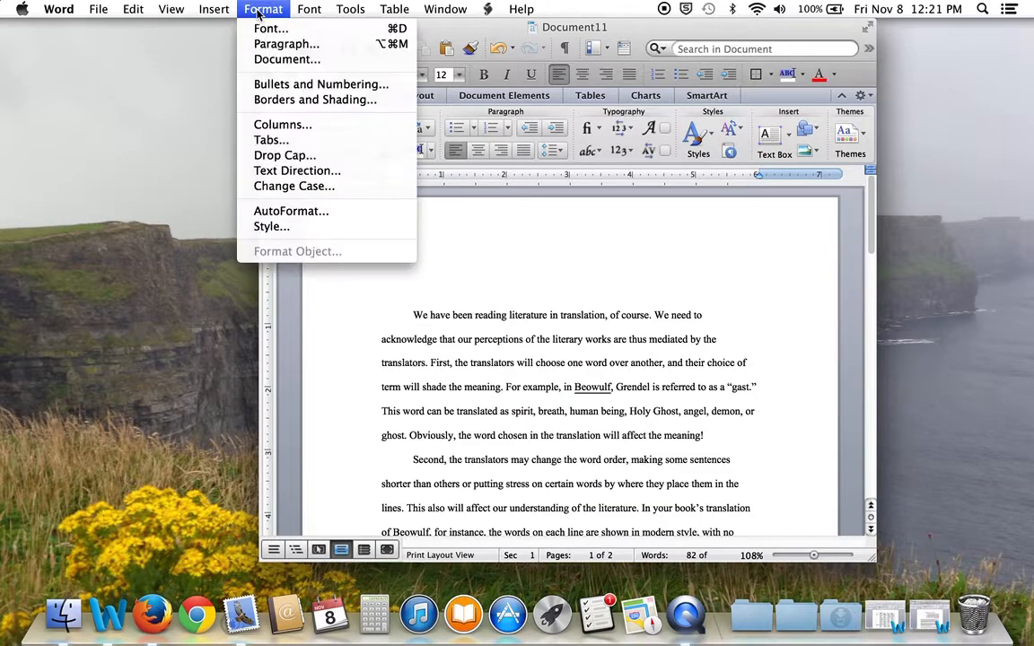
pyautogui.click(270, 60)
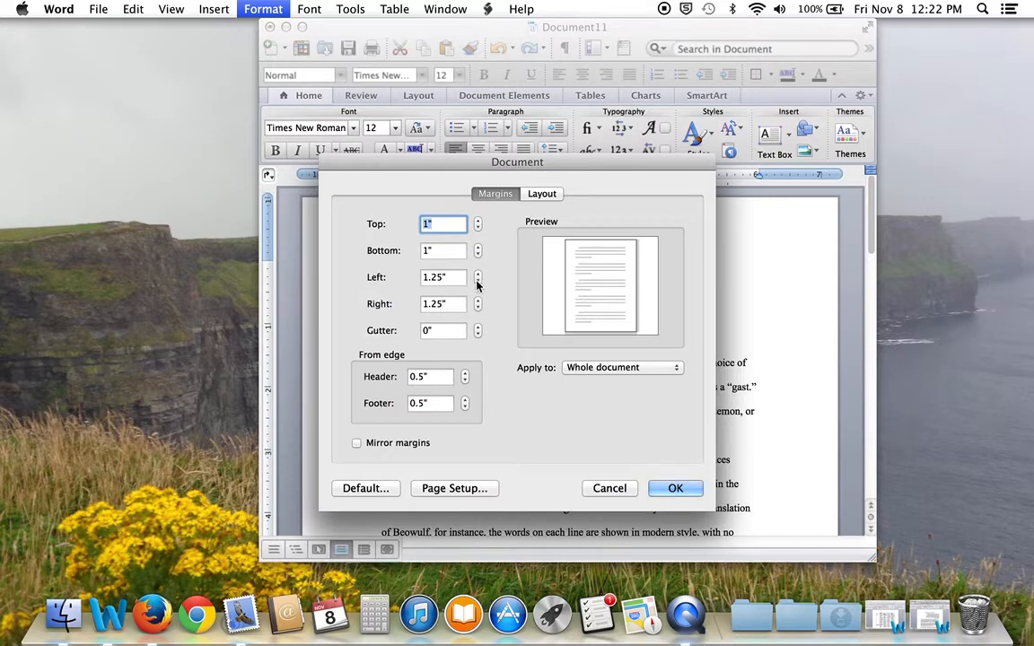
pyautogui.click(477, 282)
pyautogui.click(477, 282)
pyautogui.click(477, 281)
pyautogui.click(477, 282)
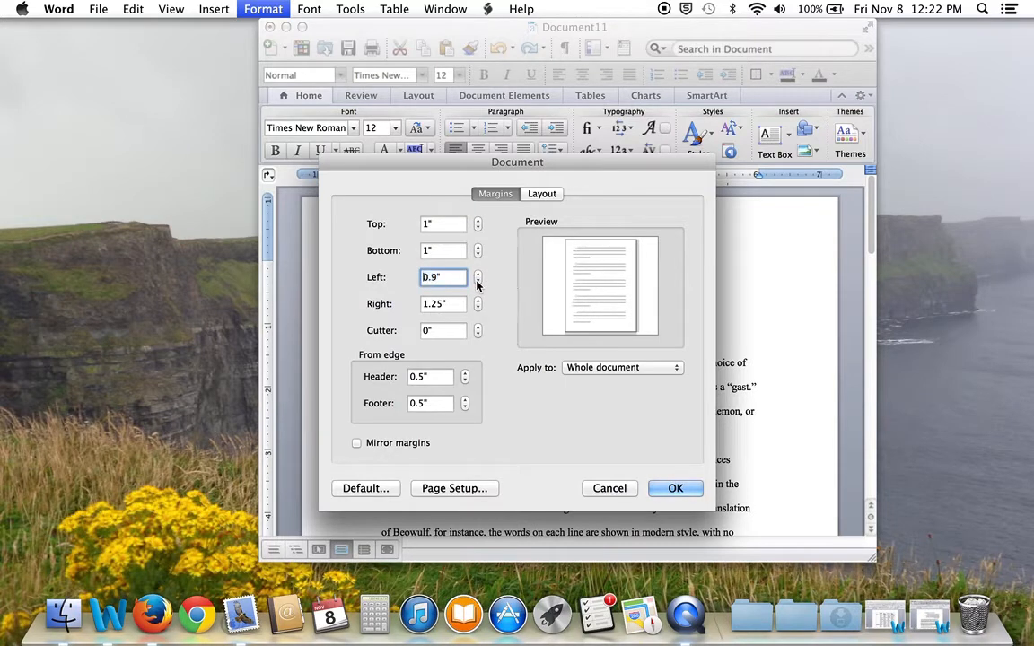
pyautogui.click(477, 282)
pyautogui.click(477, 273)
pyautogui.click(477, 274)
pyautogui.click(477, 307)
pyautogui.click(477, 308)
pyautogui.click(477, 307)
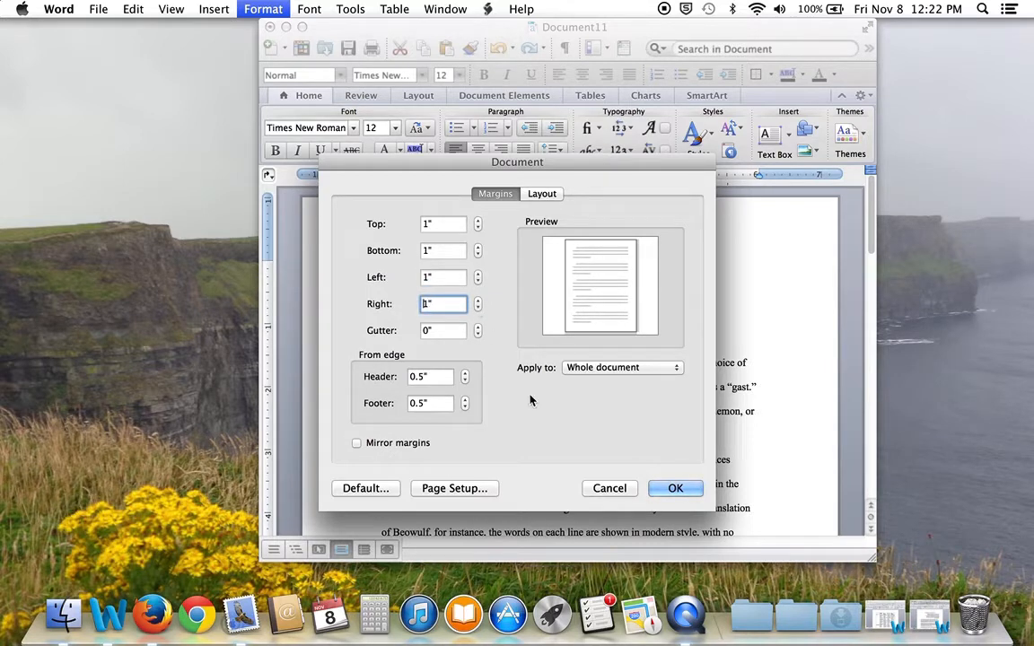
pyautogui.click(677, 488)
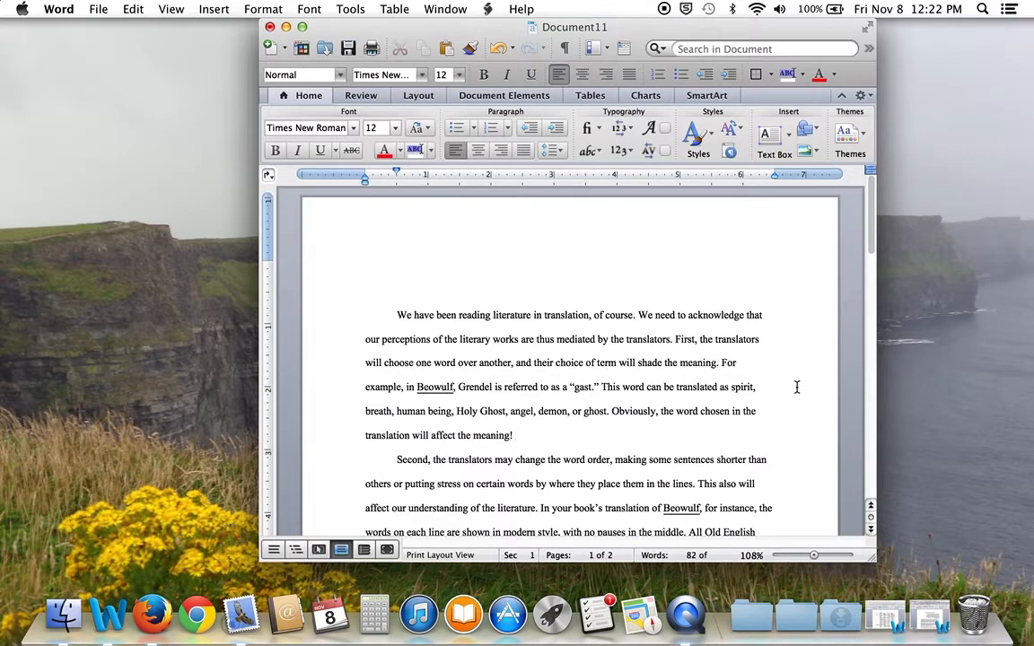
# Type the author's surname into the page header and confirm it repeats on page 2
pyautogui.click(426, 272)
pyautogui.press('super+u')
pyautogui.doubleClick(443, 246)
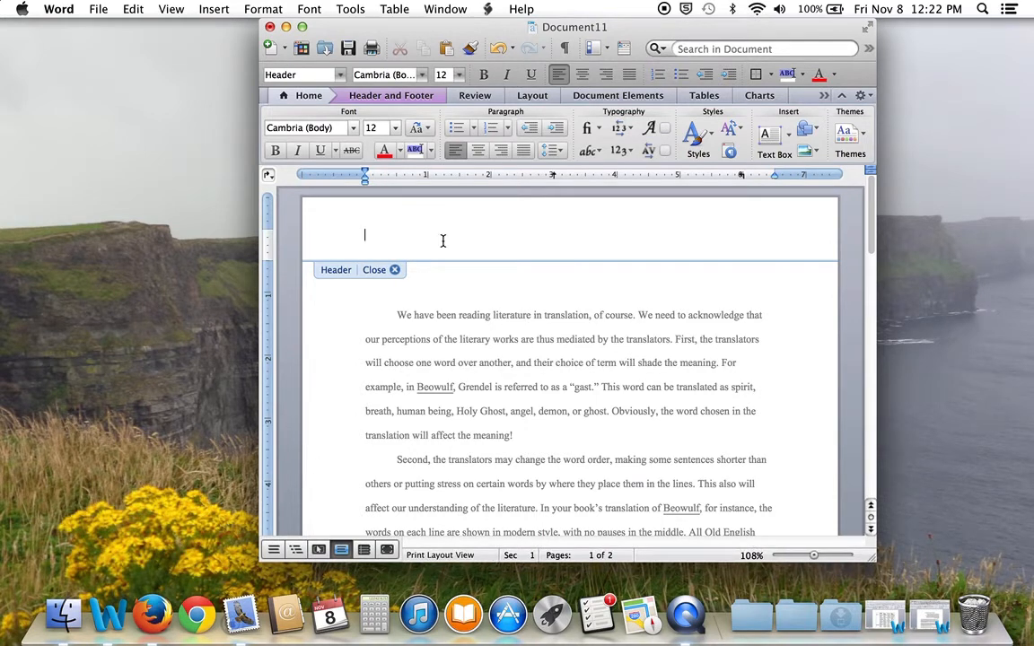
pyautogui.write('McGee')
pyautogui.click(395, 269)
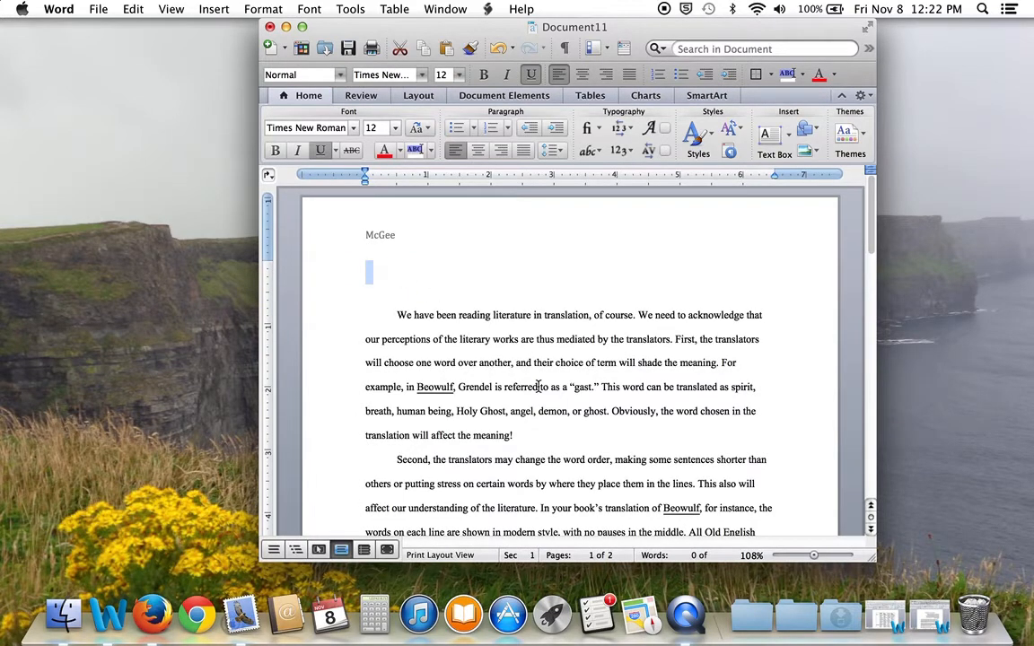
pyautogui.scroll(-5, 537, 385)
pyautogui.scroll(-4, 538, 384)
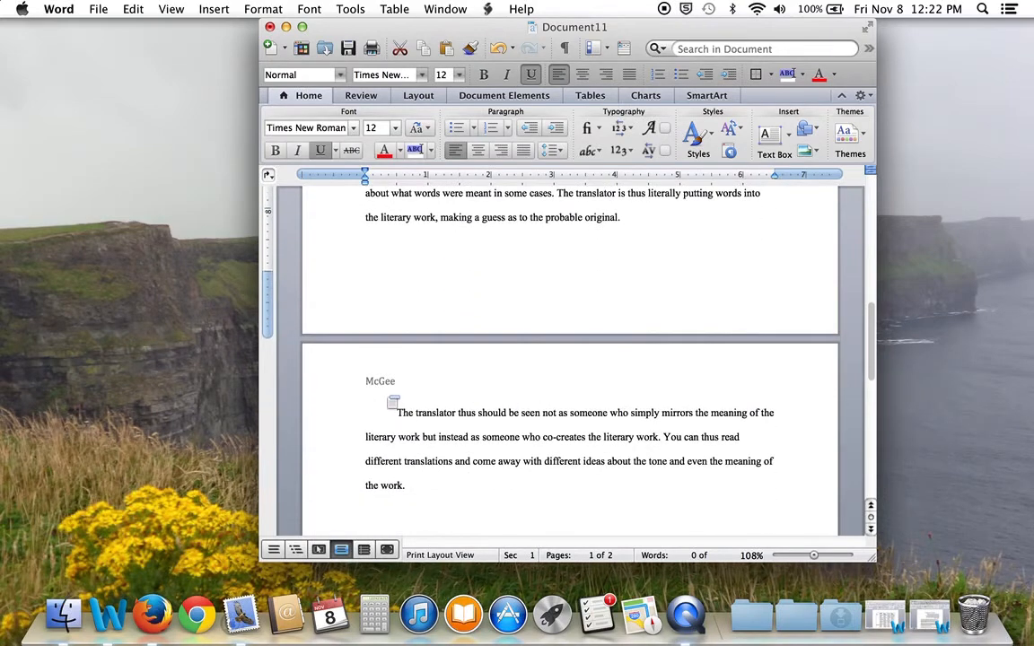
pyautogui.scroll(10, 514, 271)
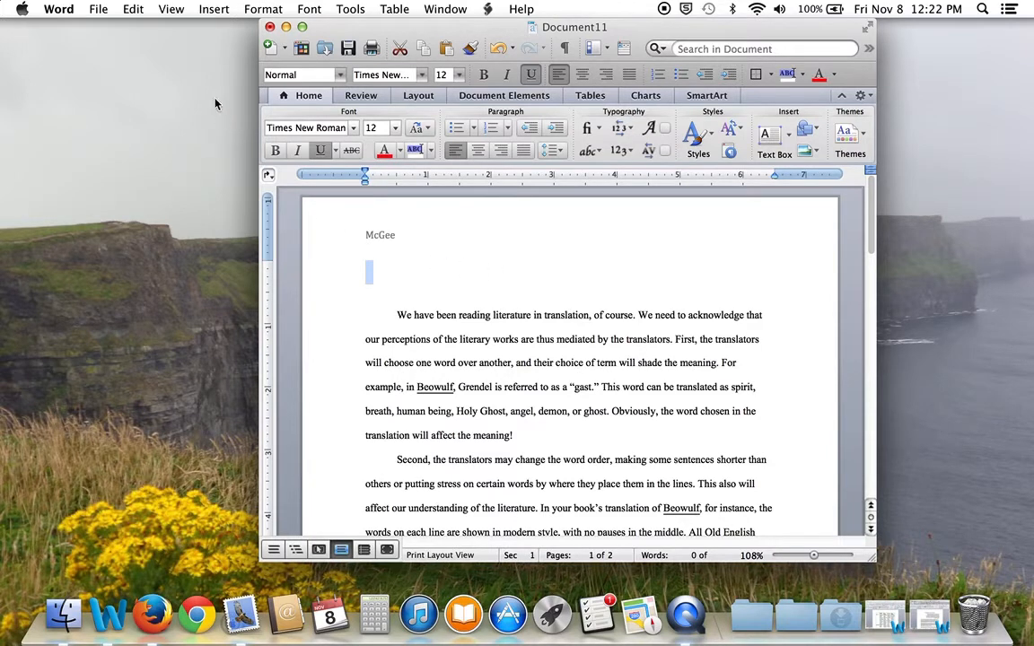
pyautogui.click(206, 8)
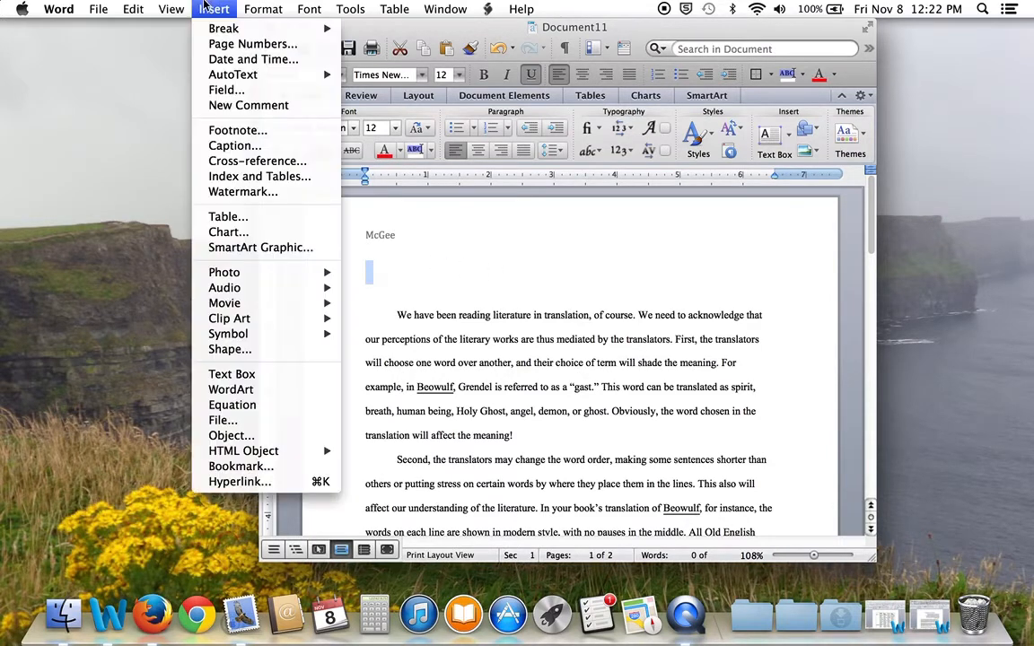
# Add right-aligned page numbers at the top of the page, in the header
pyautogui.click(231, 44)
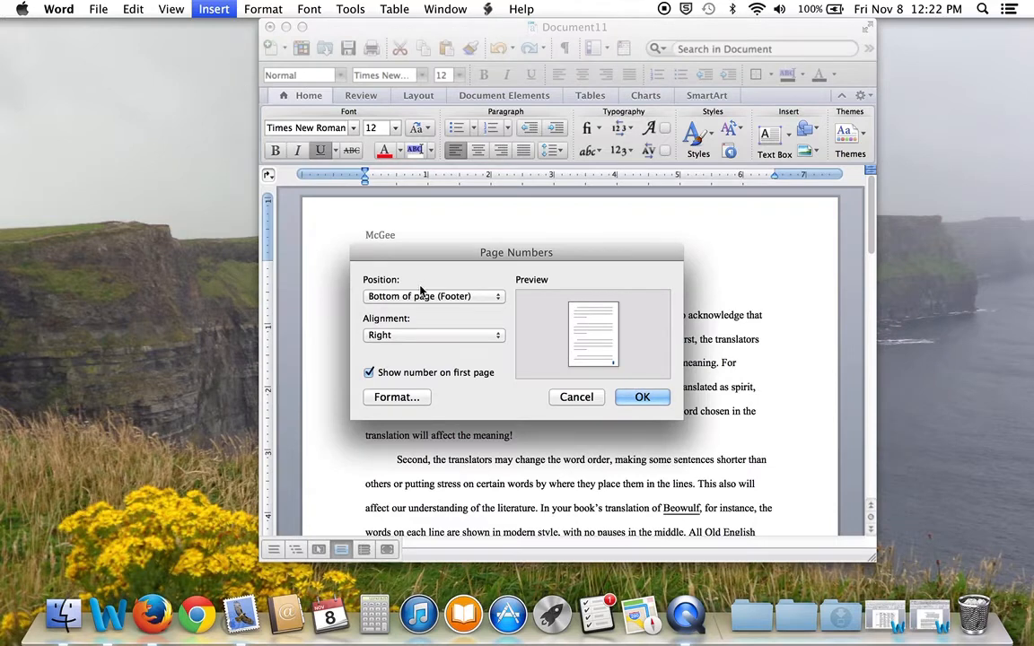
pyautogui.click(499, 299)
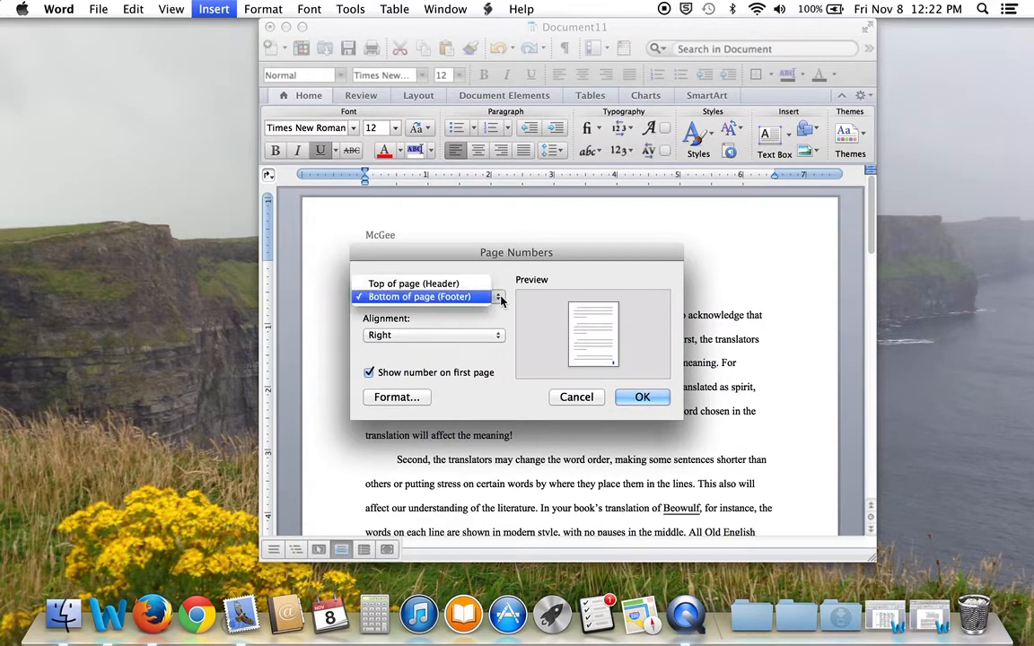
pyautogui.click(449, 284)
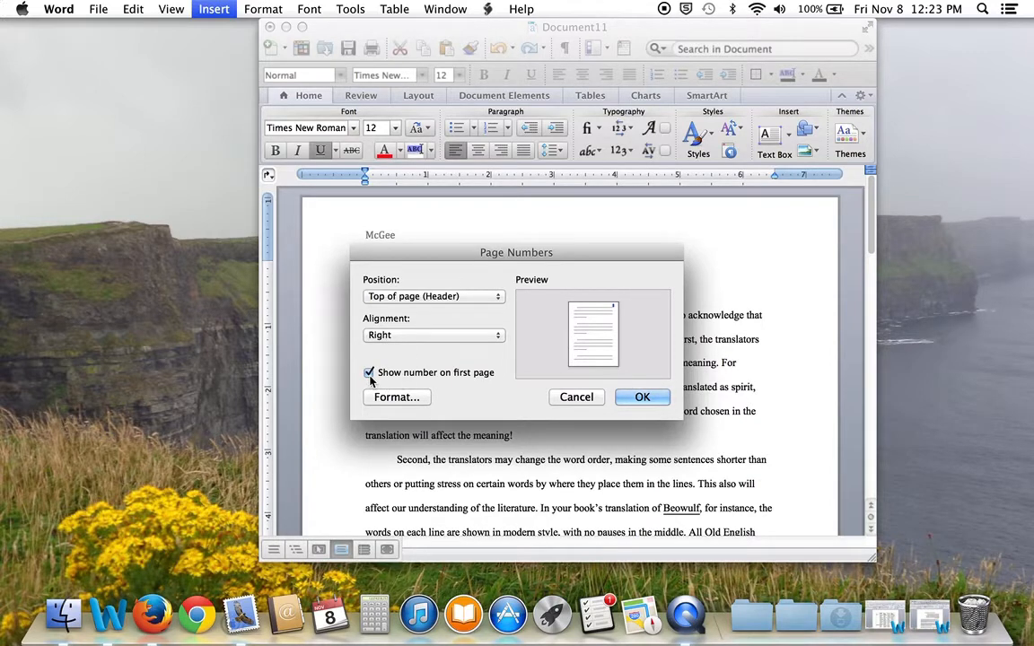
pyautogui.click(638, 397)
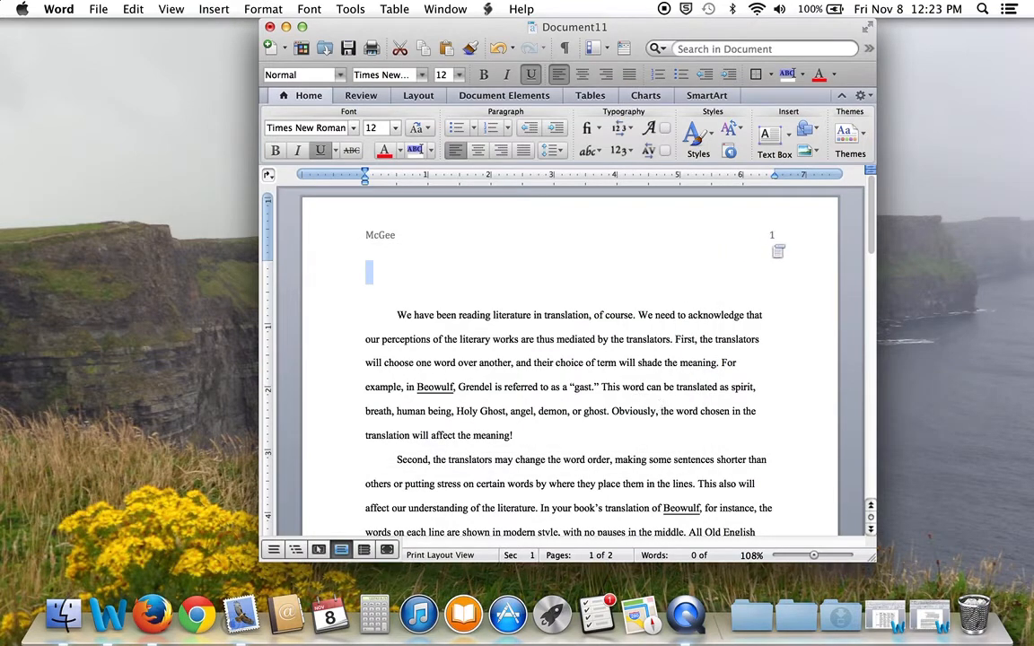
pyautogui.scroll(-10, 697, 405)
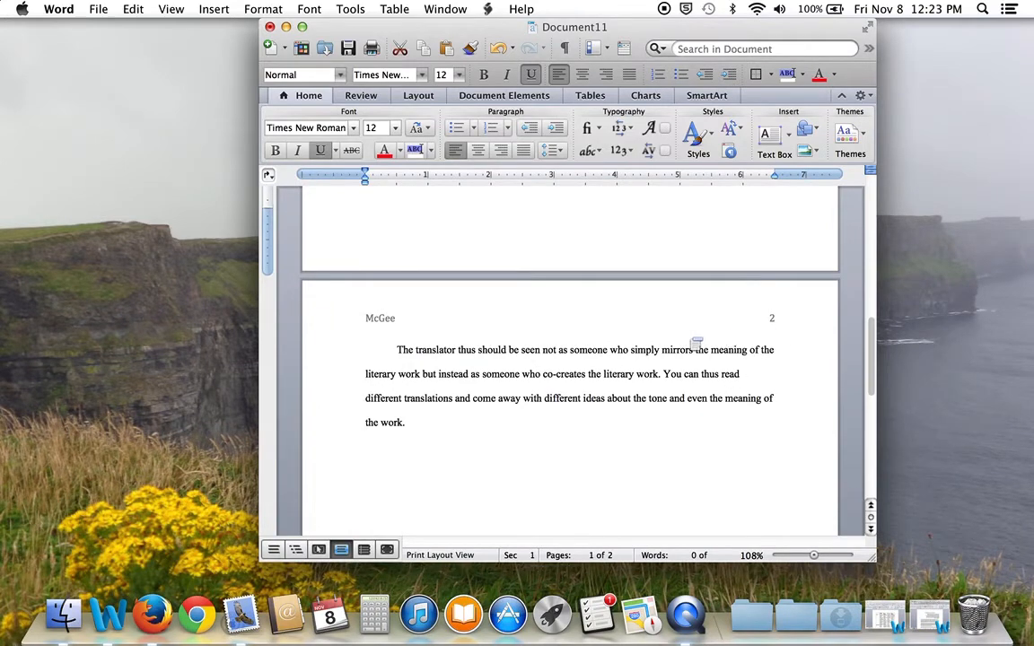
pyautogui.scroll(10, 650, 302)
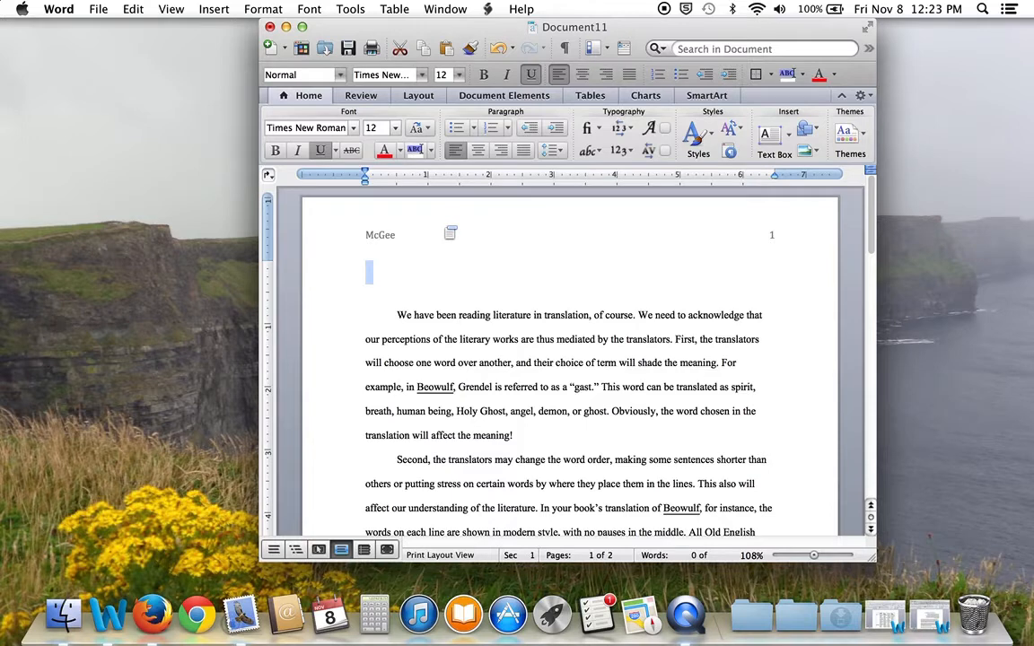
# Tab the header surname to the right, directly before the page number
pyautogui.doubleClick(450, 232)
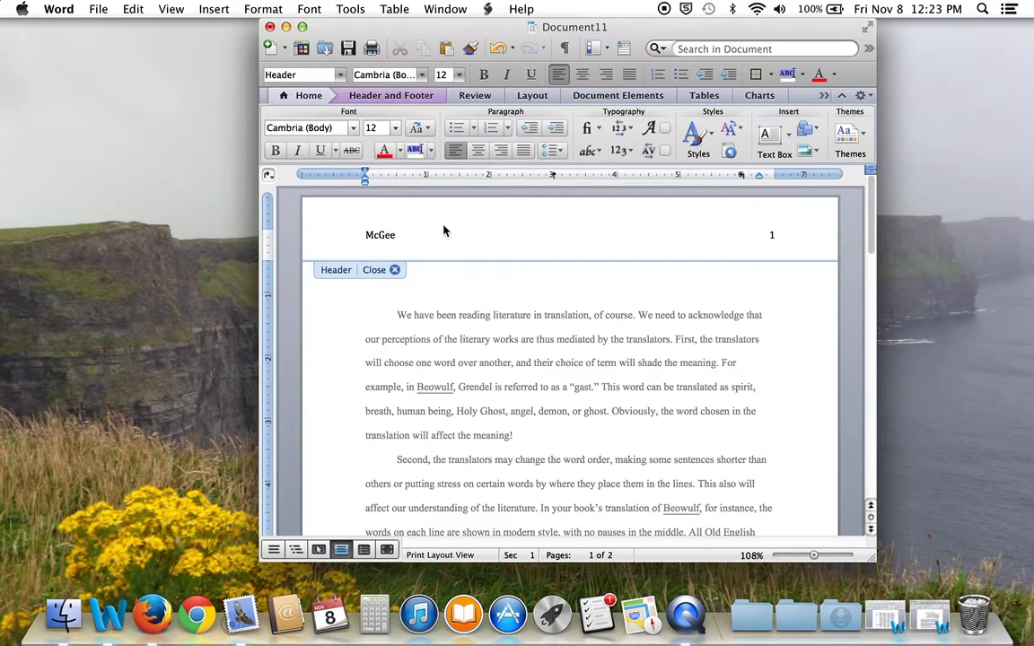
pyautogui.press('Tab')
pyautogui.press('Return')
pyautogui.press('BackSpace')
# Close the header and erase the underlined text typed on the blank line above the essay
pyautogui.click(394, 270)
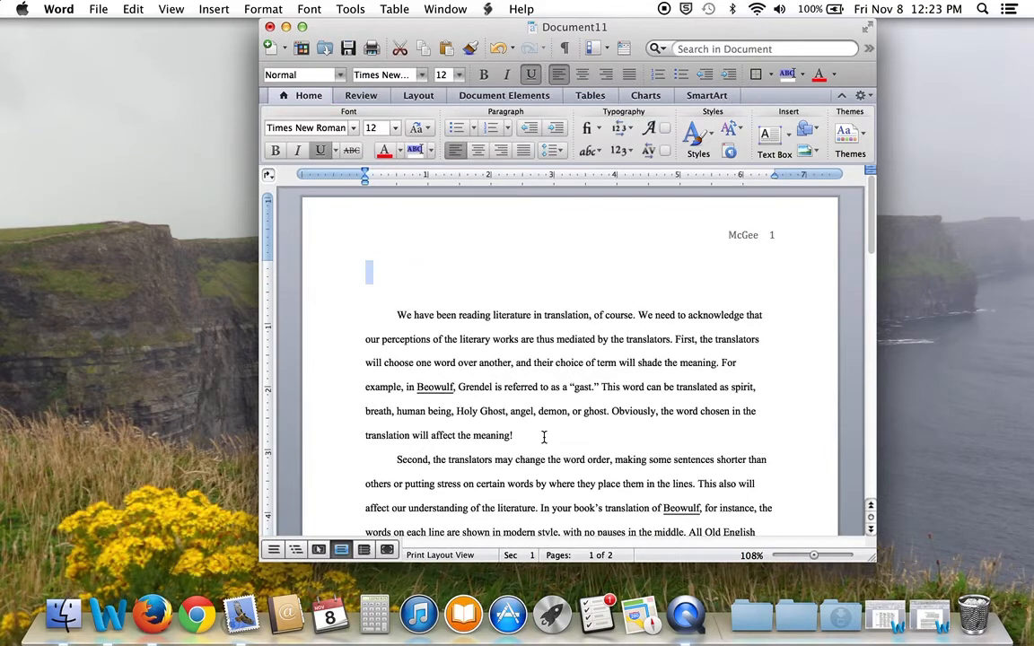
pyautogui.scroll(-10, 542, 435)
pyautogui.scroll(-1, 543, 437)
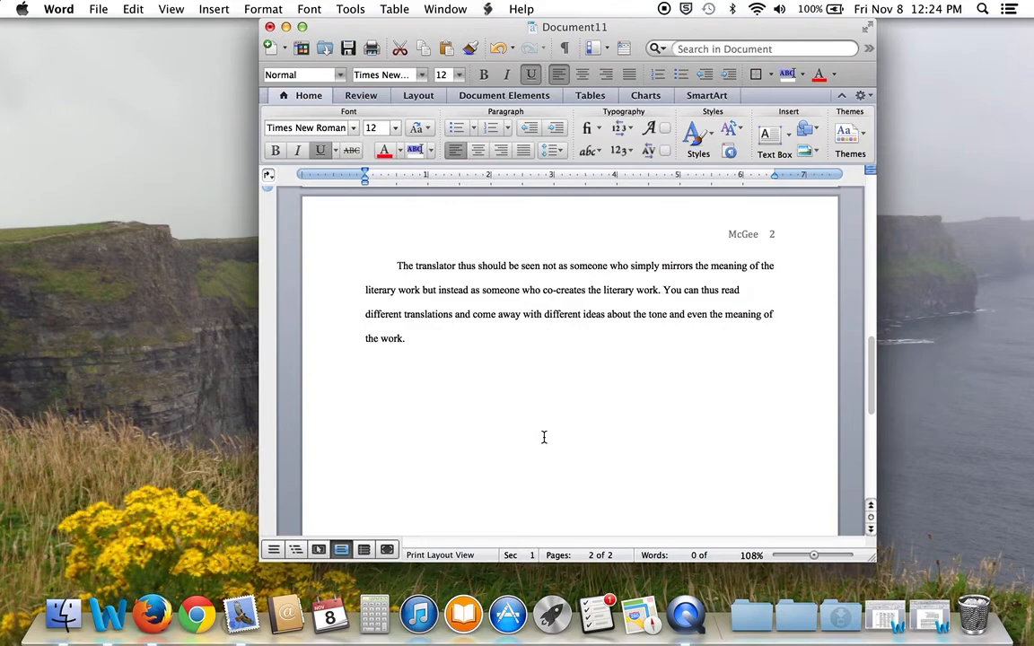
pyautogui.scroll(10, 544, 437)
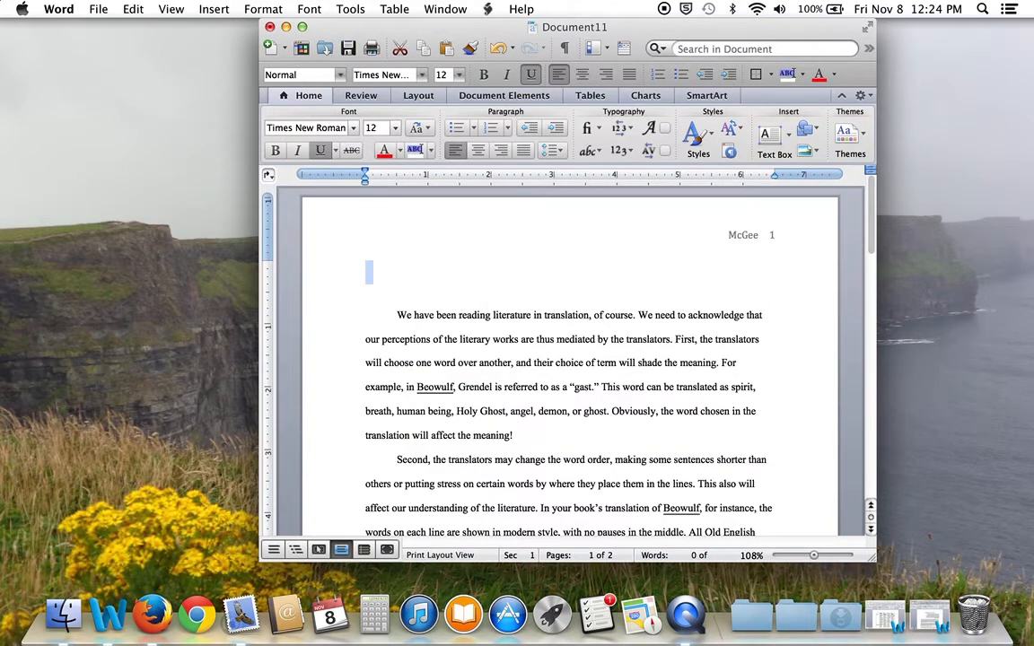
pyautogui.click(375, 271)
pyautogui.write('Nanc')
pyautogui.press('BackSpace')
pyautogui.press('BackSpace')
pyautogui.press('BackSpace')
# Turn off underline and type the heading lines: student's name, ENGL2810, instructor's name, Nov. 8, 2013
pyautogui.click(532, 76)
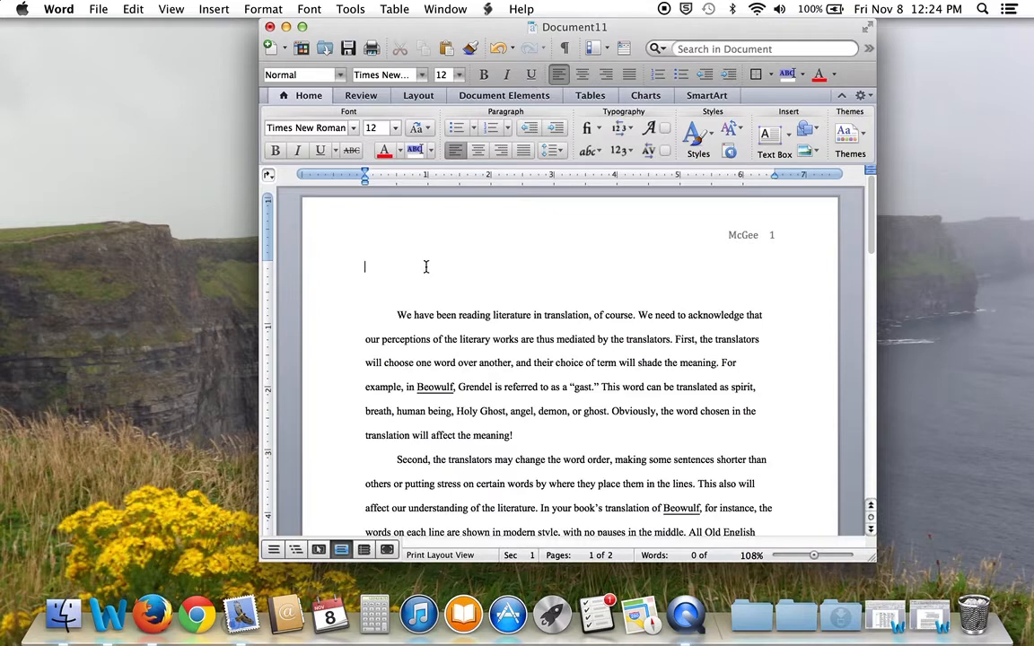
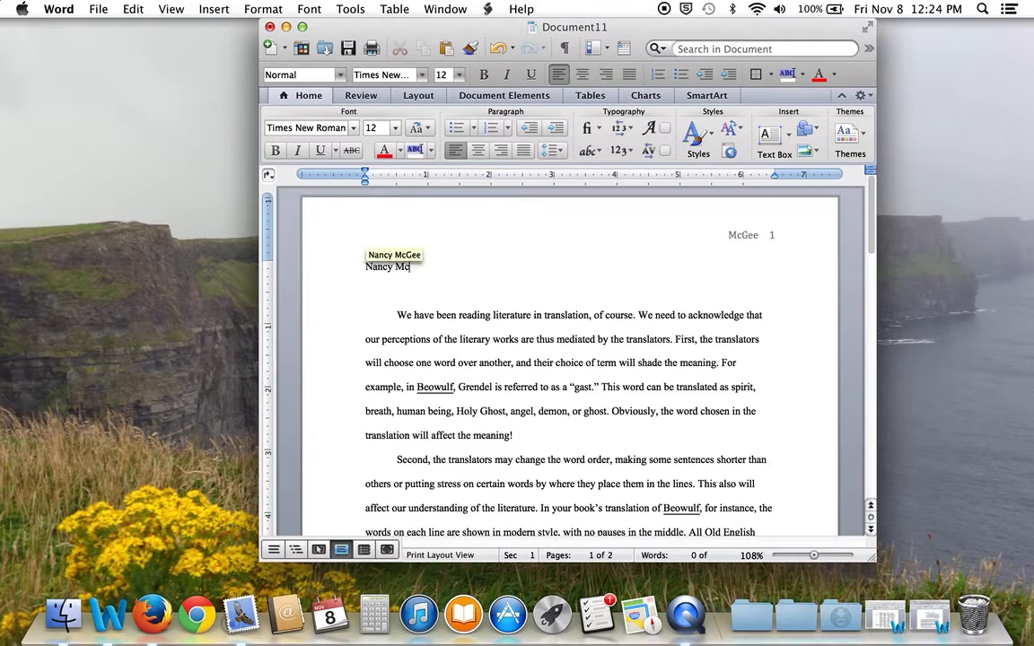
pyautogui.press('Return')
pyautogui.press('Return')
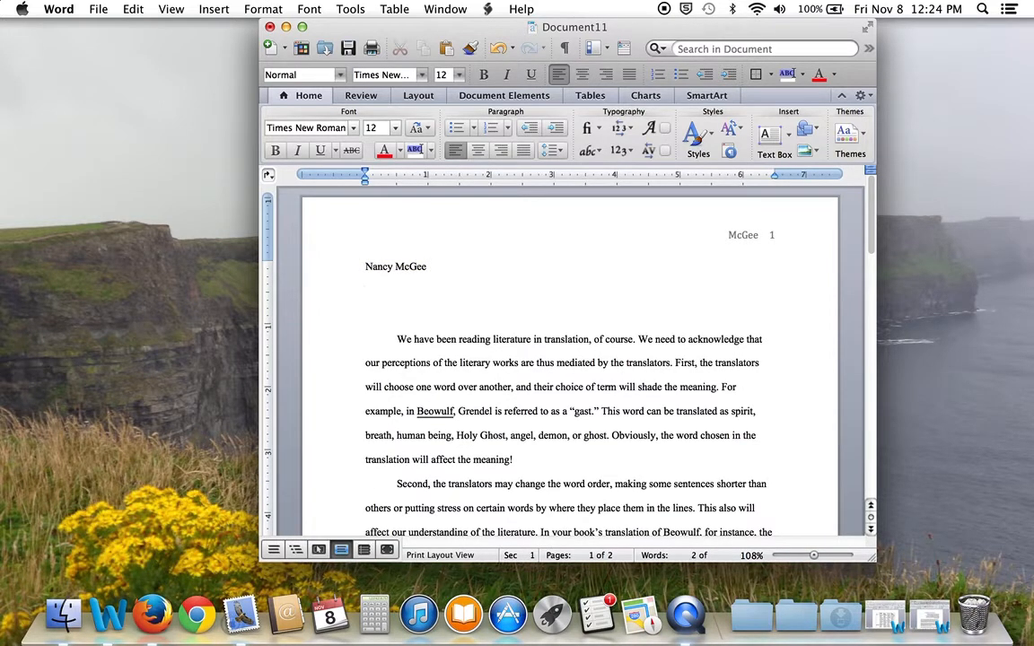
pyautogui.write('ENGL2810')
pyautogui.press('Return')
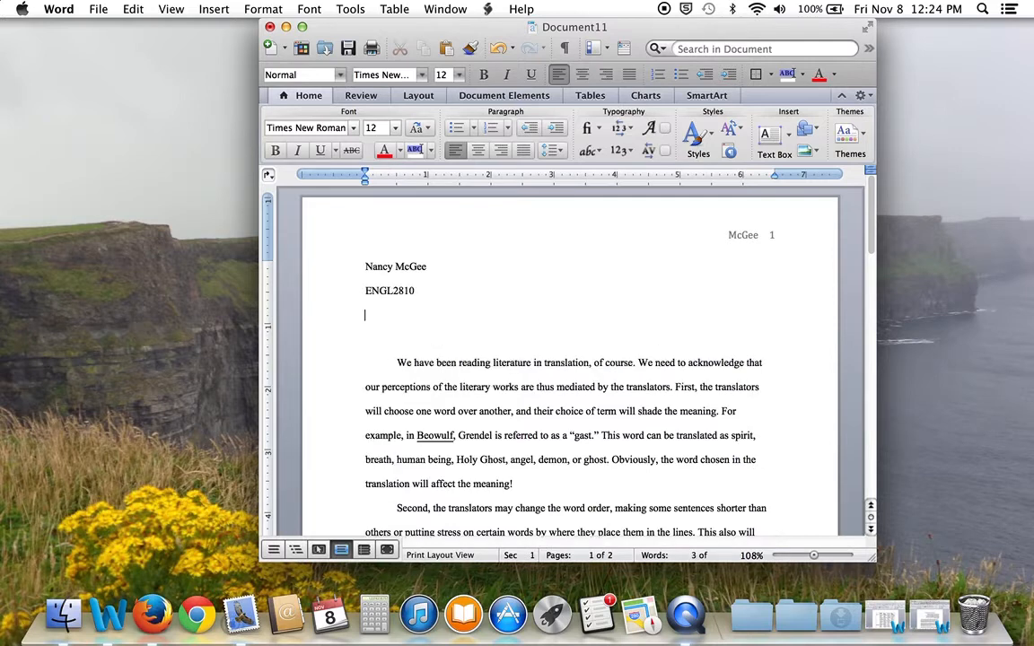
pyautogui.write('Dr. McGee')
pyautogui.press('Return')
pyautogui.write('Nov.')
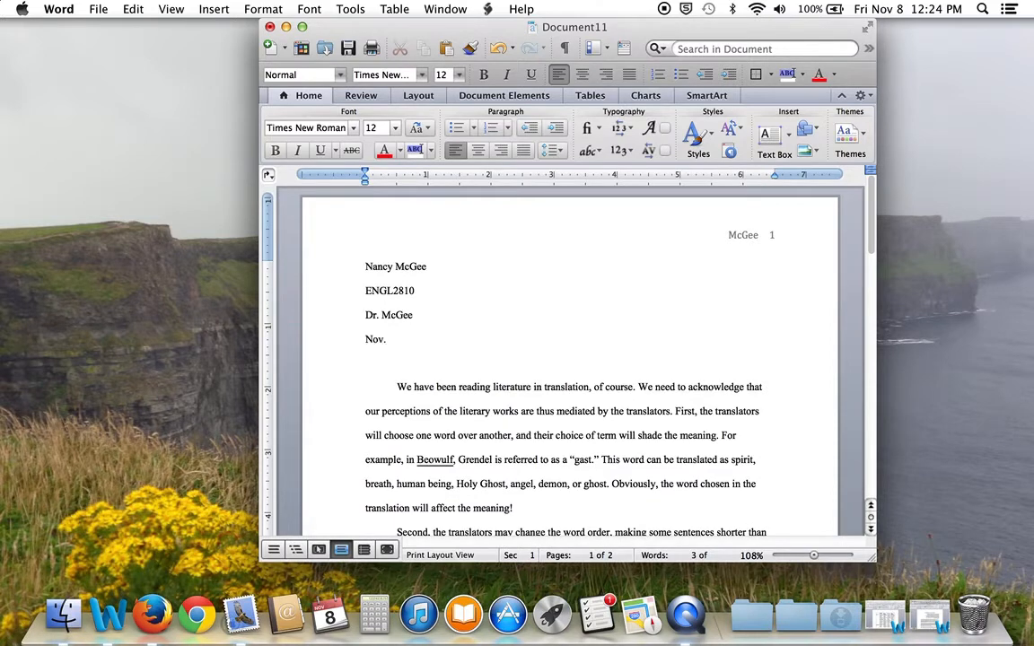
pyautogui.write(' 8, 2013')
pyautogui.press('Return')
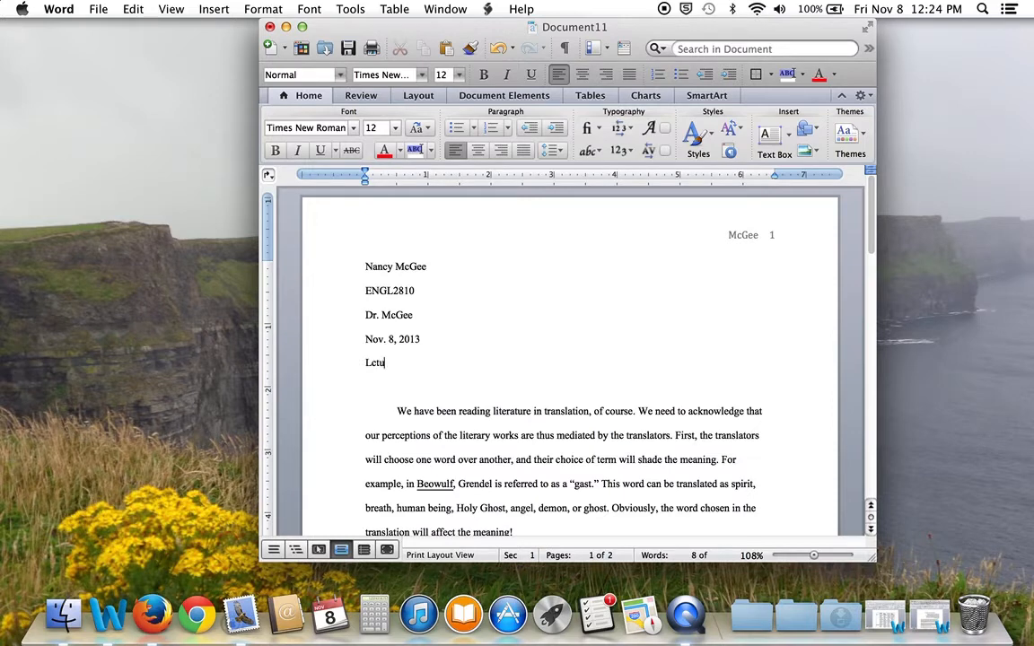
# Type the title 'Lecture on Translation' below the date
pyautogui.write('Lecut')
pyautogui.press('BackSpace')
pyautogui.press('BackSpace')
pyautogui.write('ture on Translation')
# Center 'Lecture on Translation' and delete the blank line below it
pyautogui.moveTo(362, 366); pyautogui.dragTo(477, 362)
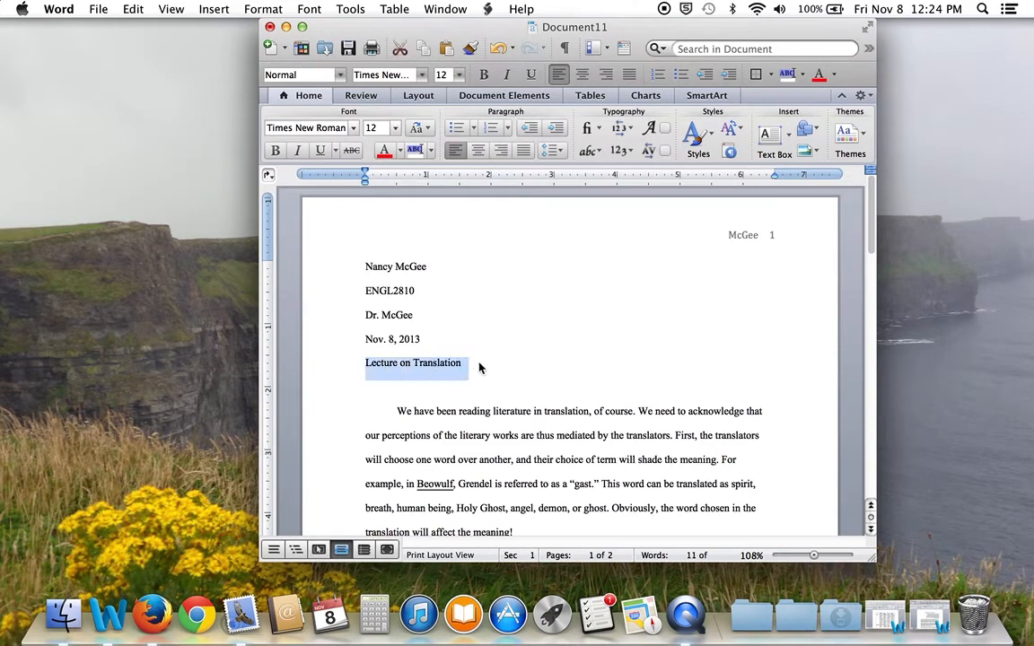
pyautogui.click(582, 77)
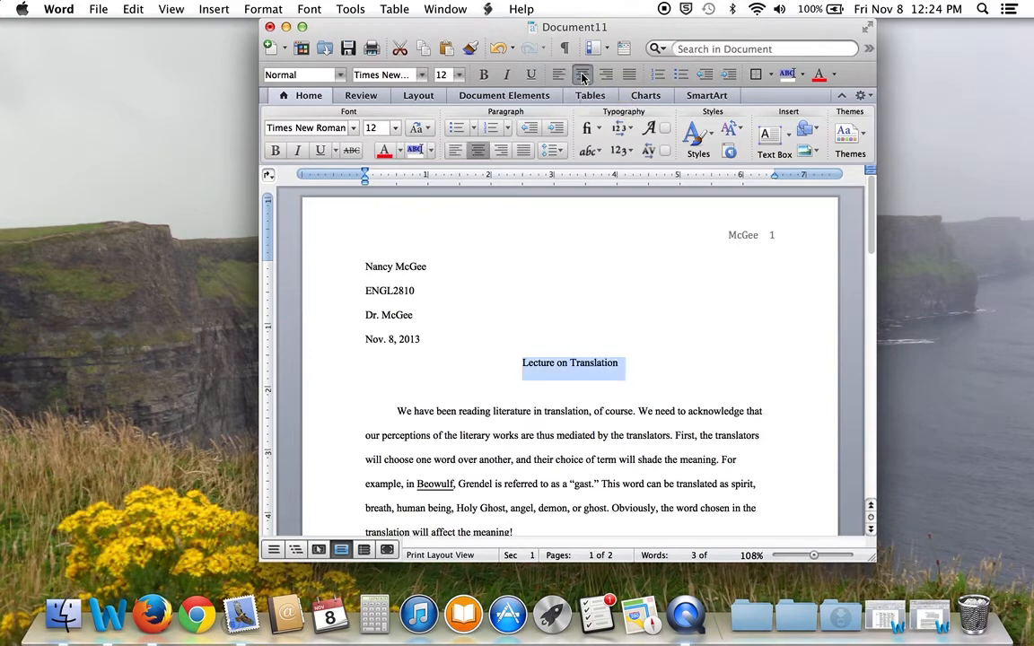
pyautogui.click(657, 387)
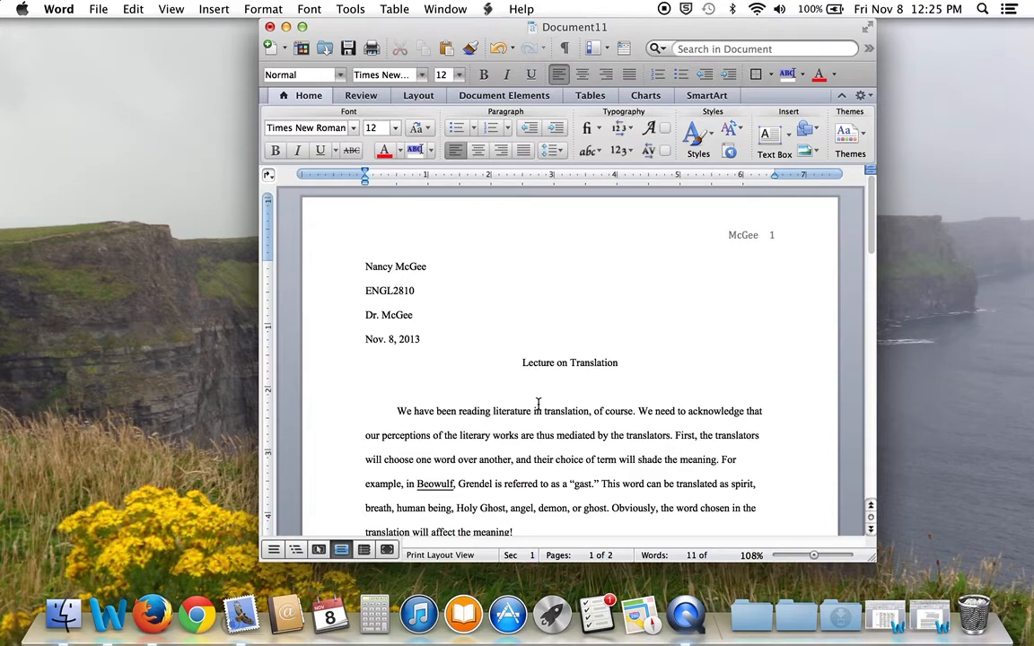
pyautogui.press('BackSpace')
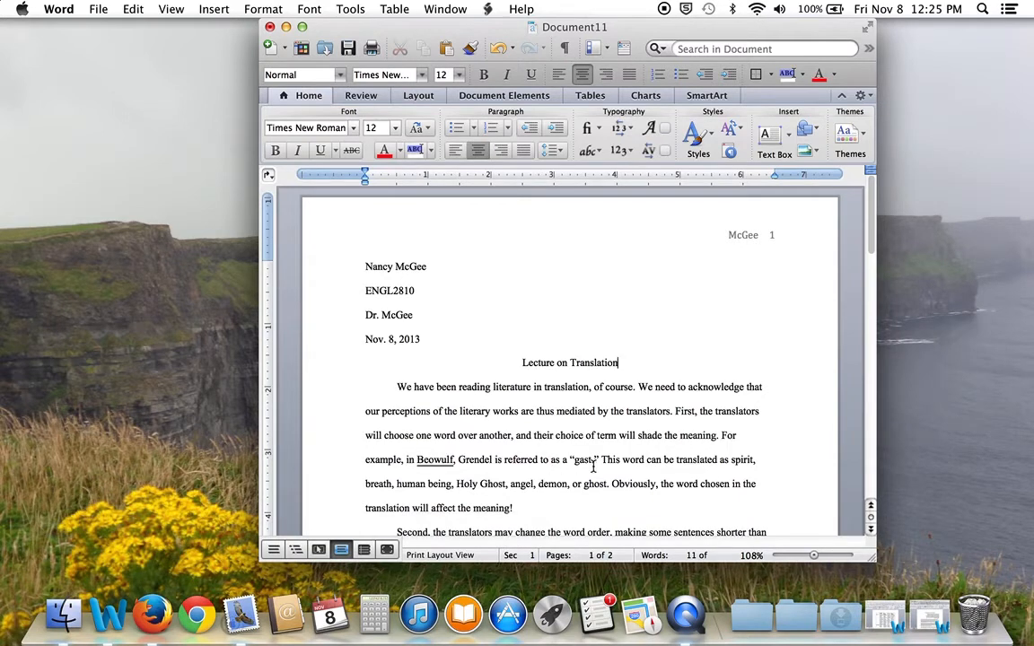
pyautogui.scroll(-10, 617, 475)
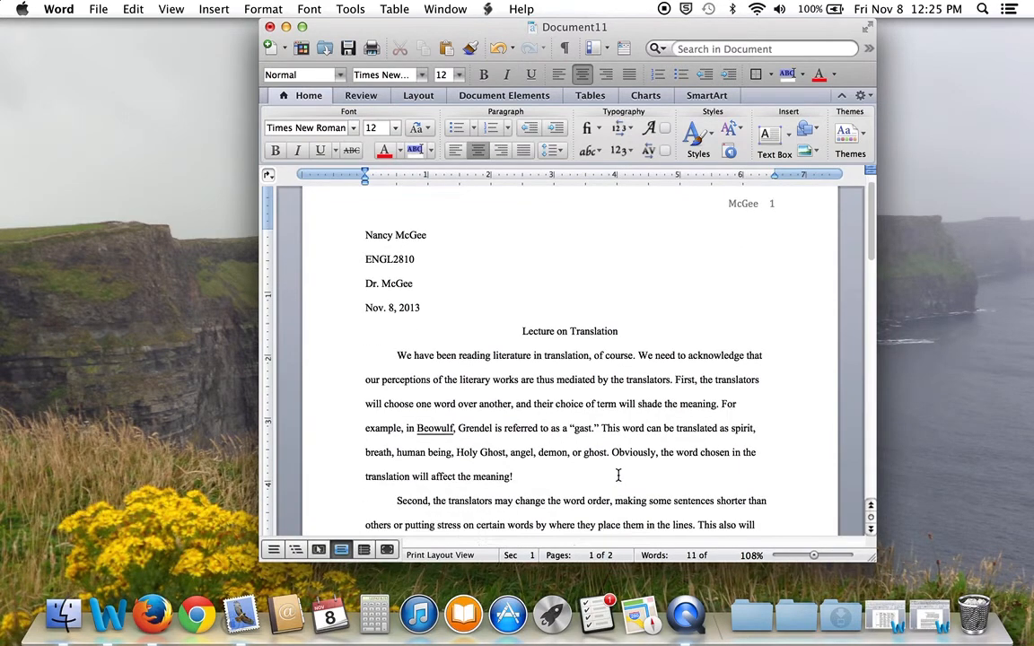
pyautogui.scroll(-5, 618, 476)
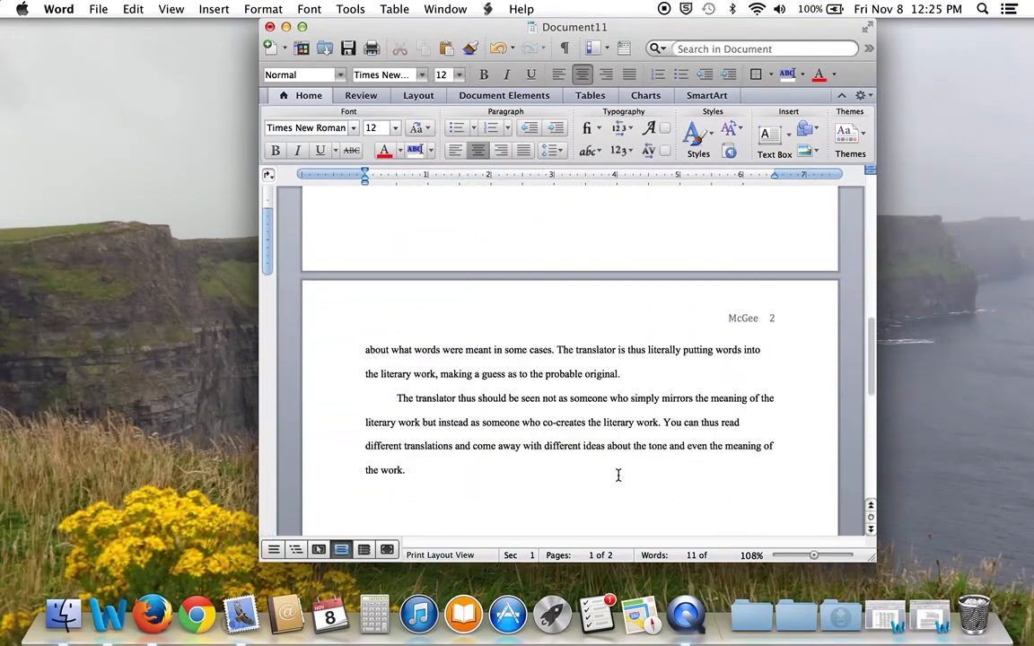
pyautogui.scroll(15, 618, 476)
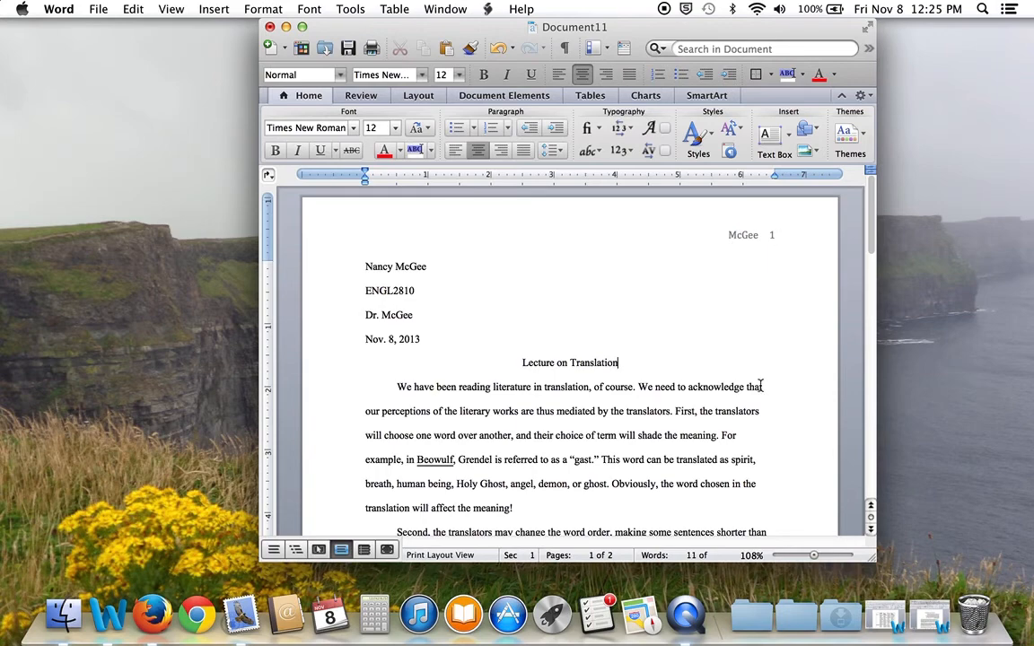
pyautogui.scroll(-15, 807, 422)
pyautogui.scroll(15, 760, 384)
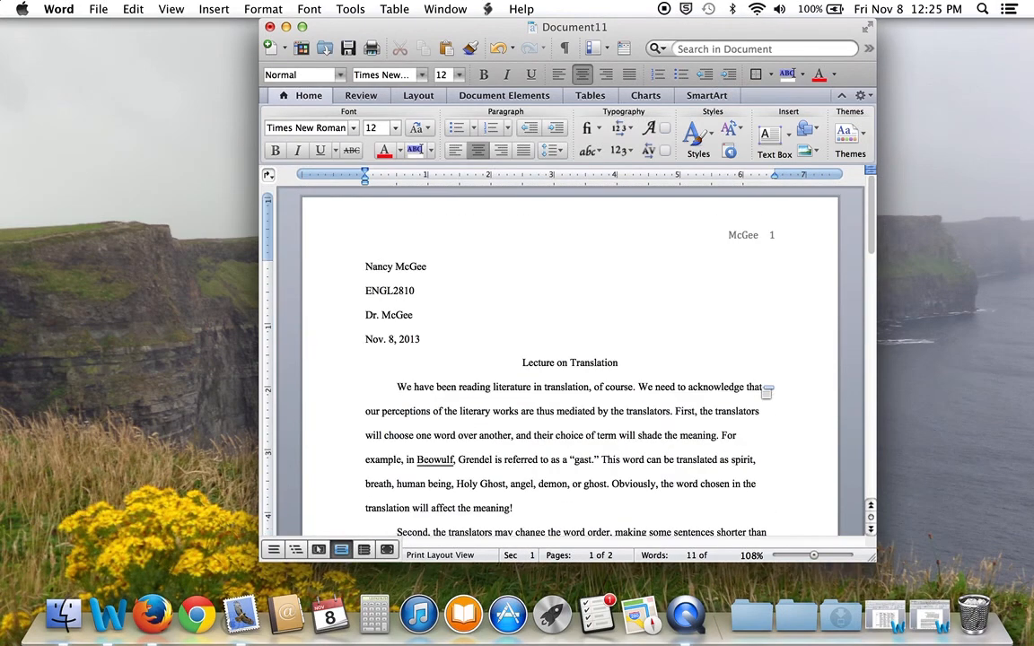